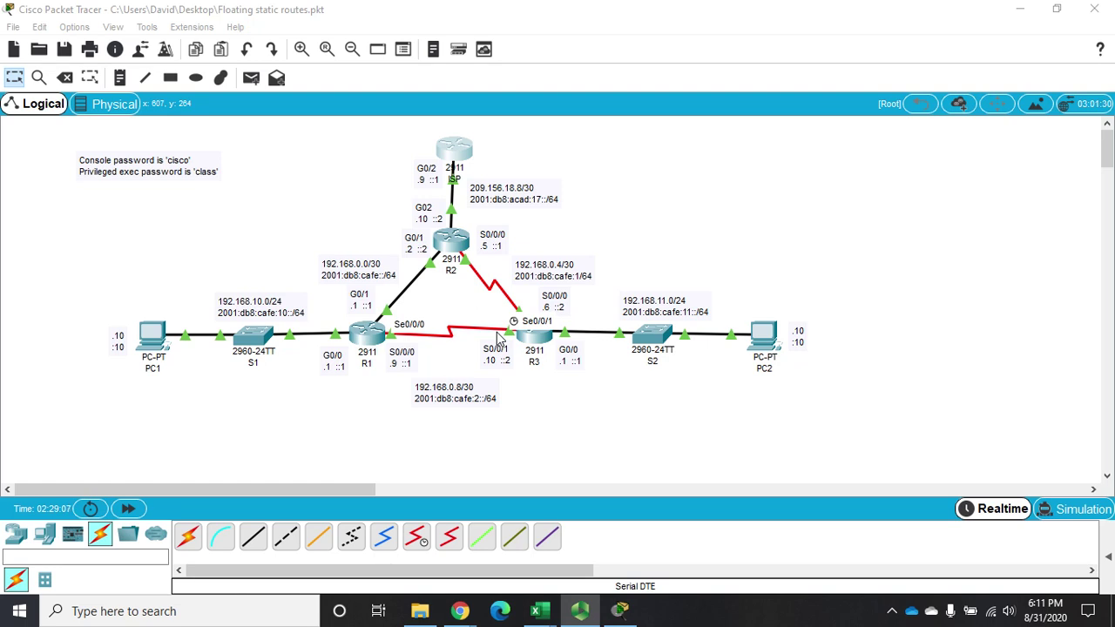
Open router R1's device window on the CLI tab from the Logical workspace
{"action": "left_click", "coordinate": [366, 334]}
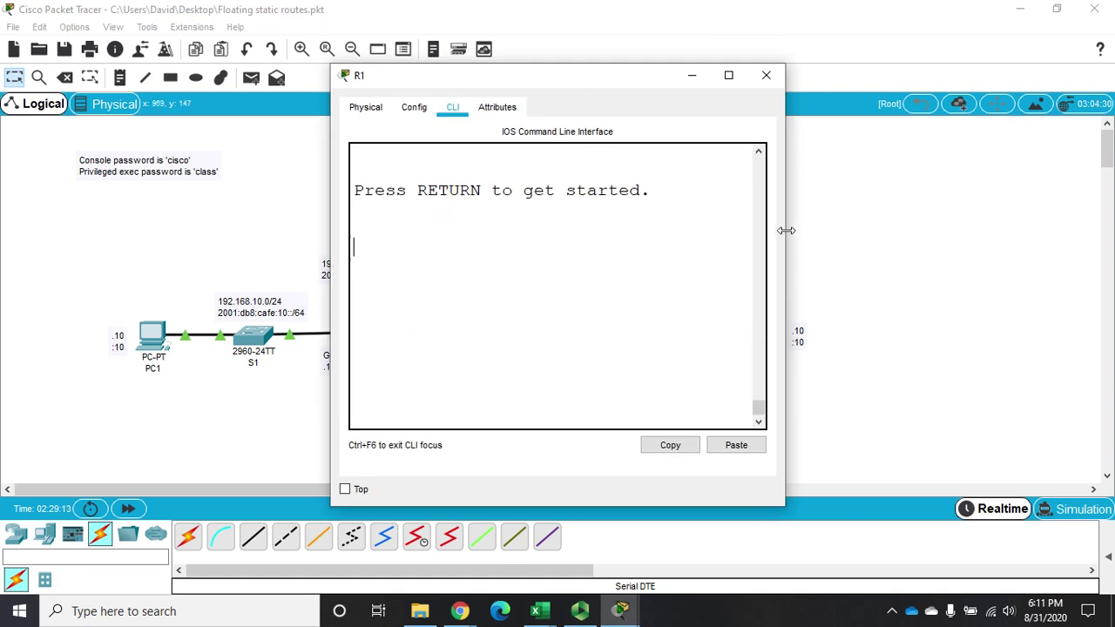
Widen R1's console, log in with the console and enable passwords, and enter global configuration mode
{"action": "left_click_drag", "start_coordinate": [784, 232], "coordinate": [1095, 240]}
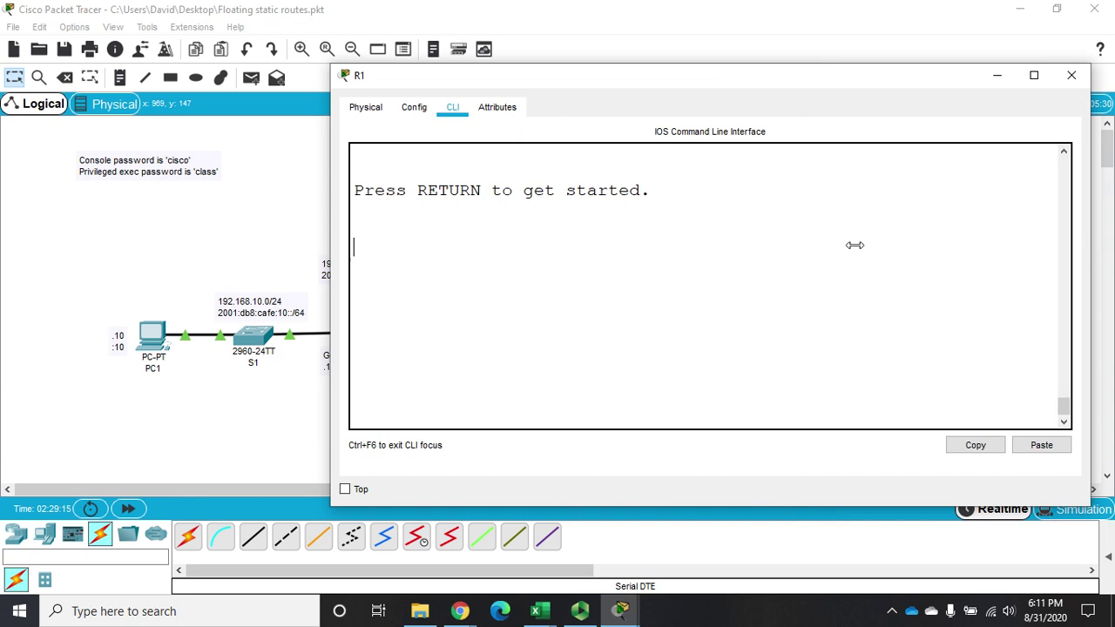
{"action": "key", "text": "Return"}
{"action": "type", "text": "cisco"}
{"action": "key", "text": "Return"}
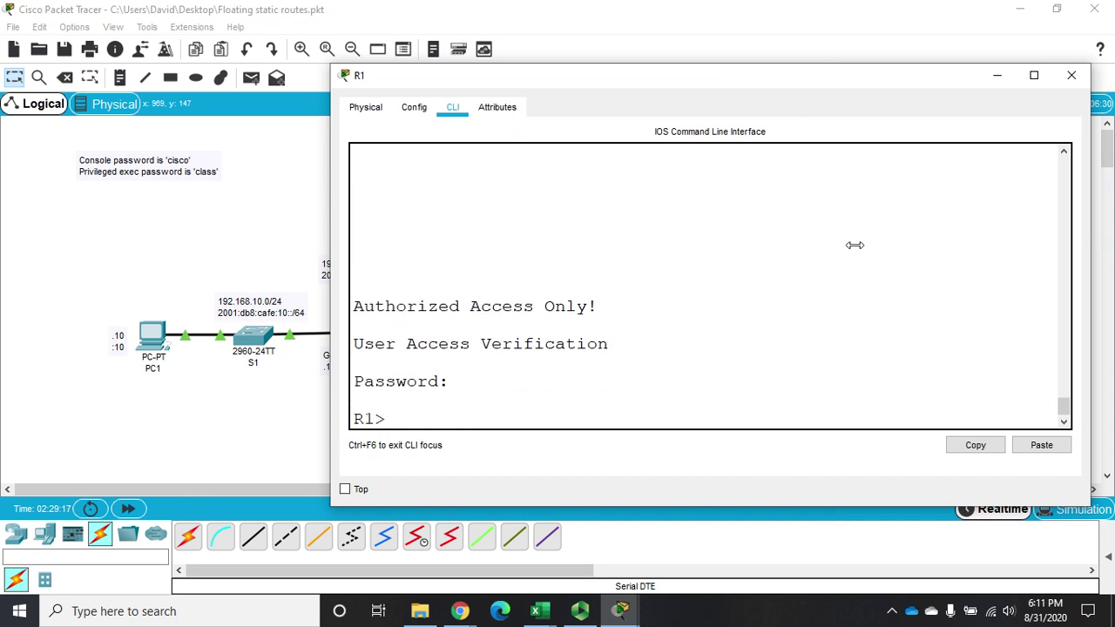
{"action": "type", "text": "en"}
{"action": "key", "text": "Return"}
{"action": "type", "text": "class"}
{"action": "key", "text": "Return"}
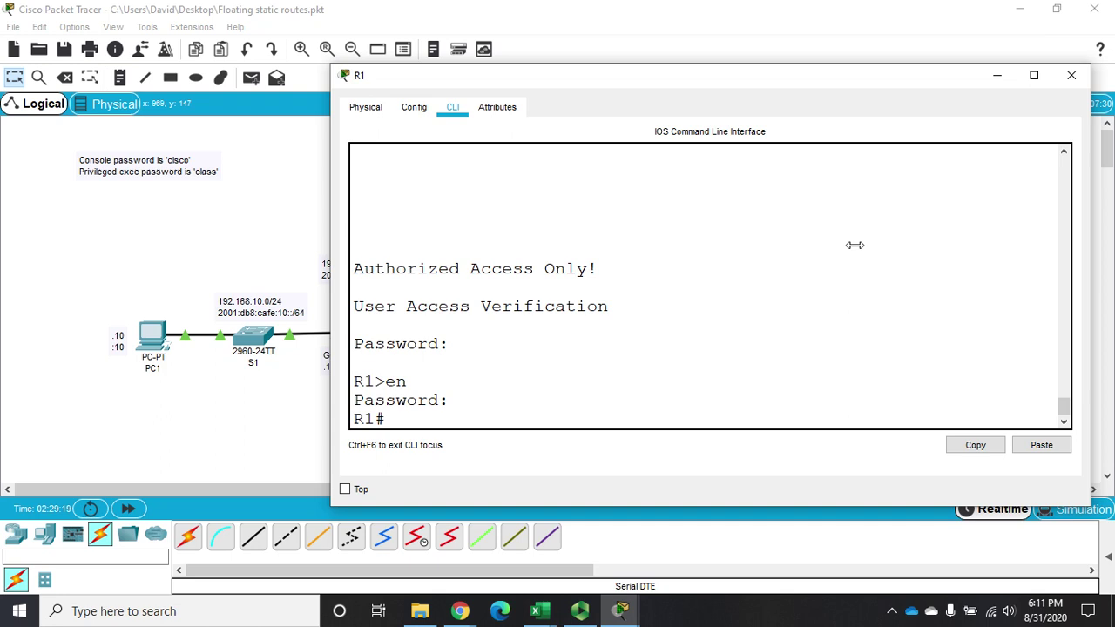
{"action": "type", "text": "config t"}
{"action": "key", "text": "Return"}
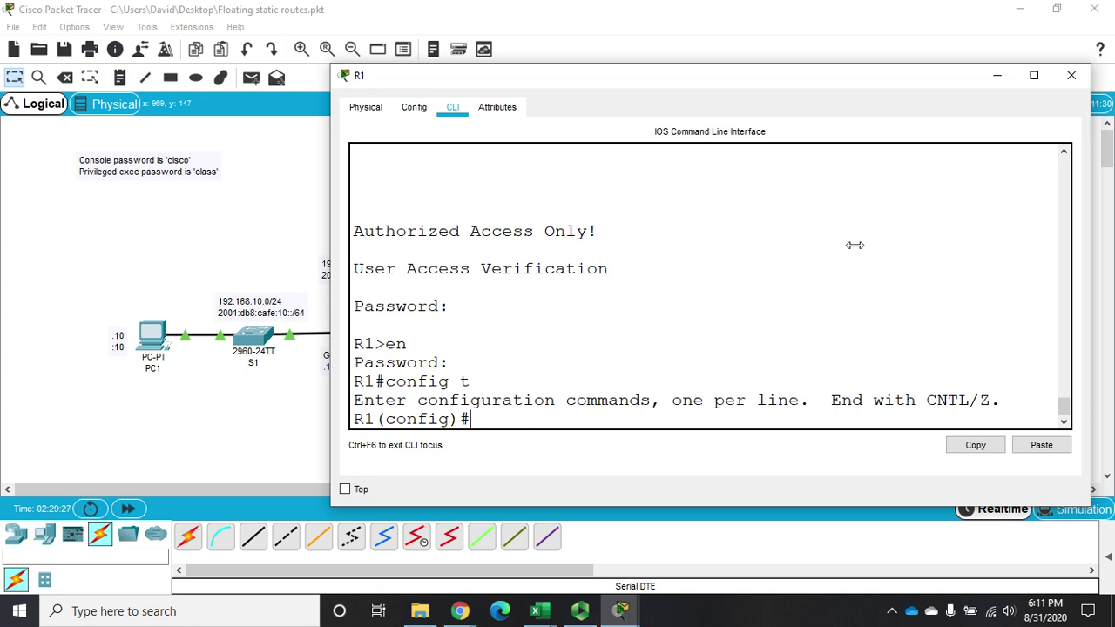
Add 'ip route 0.0.0.0 0.0.0.0 s0/0/0 200', using the help to find the distance field
{"action": "type", "text": "ip route 0.0.0.0"}
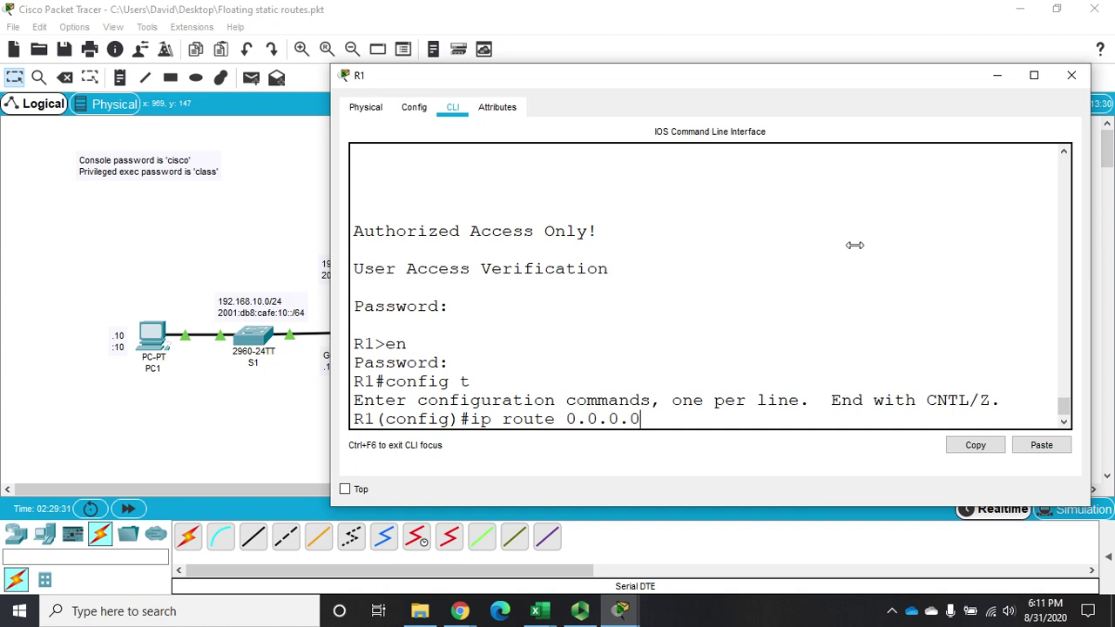
{"action": "type", "text": " 0.0.0.0"}
{"action": "mouse_move", "coordinate": [575, 77]}
{"action": "left_mouse_down"}
{"action": "mouse_move", "coordinate": [552, 216]}
{"action": "mouse_move", "coordinate": [478, 468]}
{"action": "mouse_move", "coordinate": [575, 73]}
{"action": "left_mouse_up"}
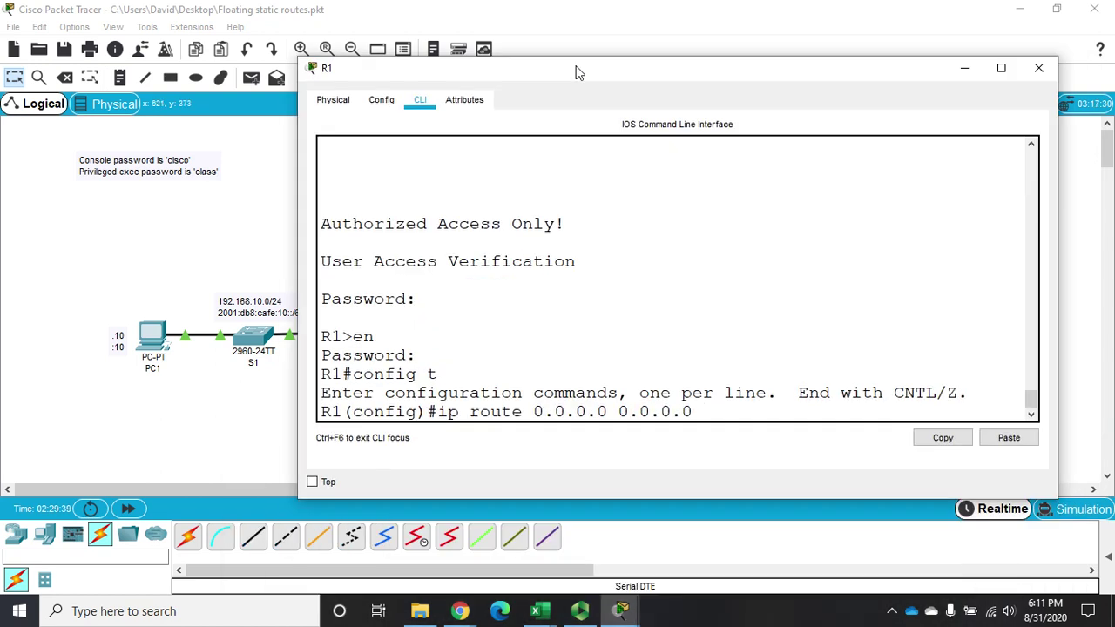
{"action": "type", "text": "s0/0/0"}
{"action": "type", "text": "?"}
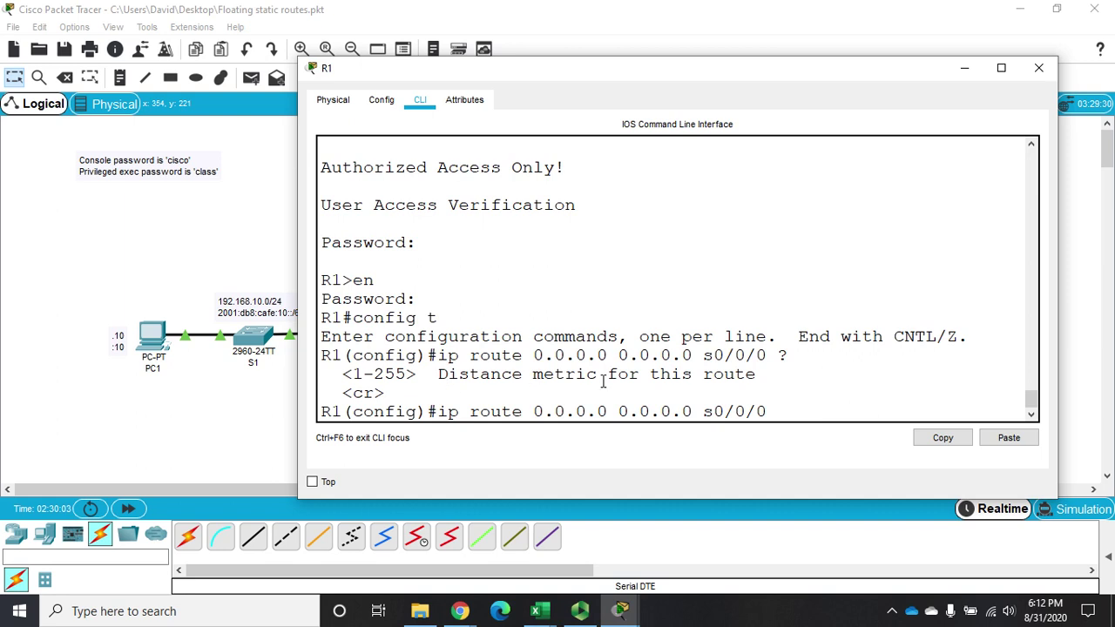
{"action": "double_click", "coordinate": [569, 373]}
{"action": "left_click", "coordinate": [780, 412]}
{"action": "double_click", "coordinate": [500, 377]}
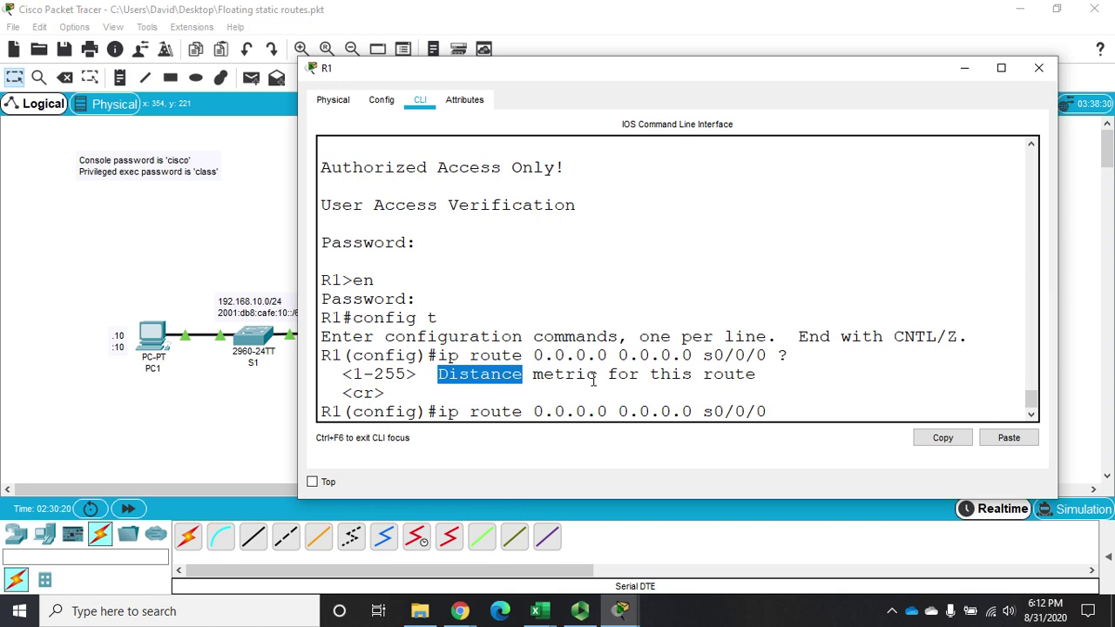
{"action": "left_click", "coordinate": [781, 415]}
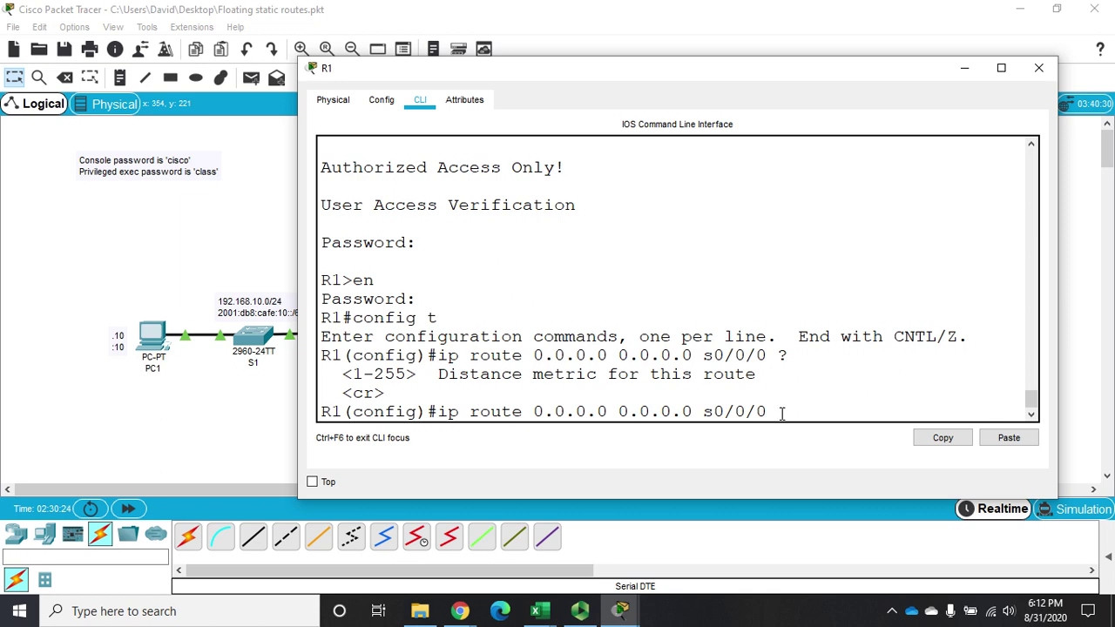
{"action": "type", "text": "200"}
{"action": "key", "text": "Return"}
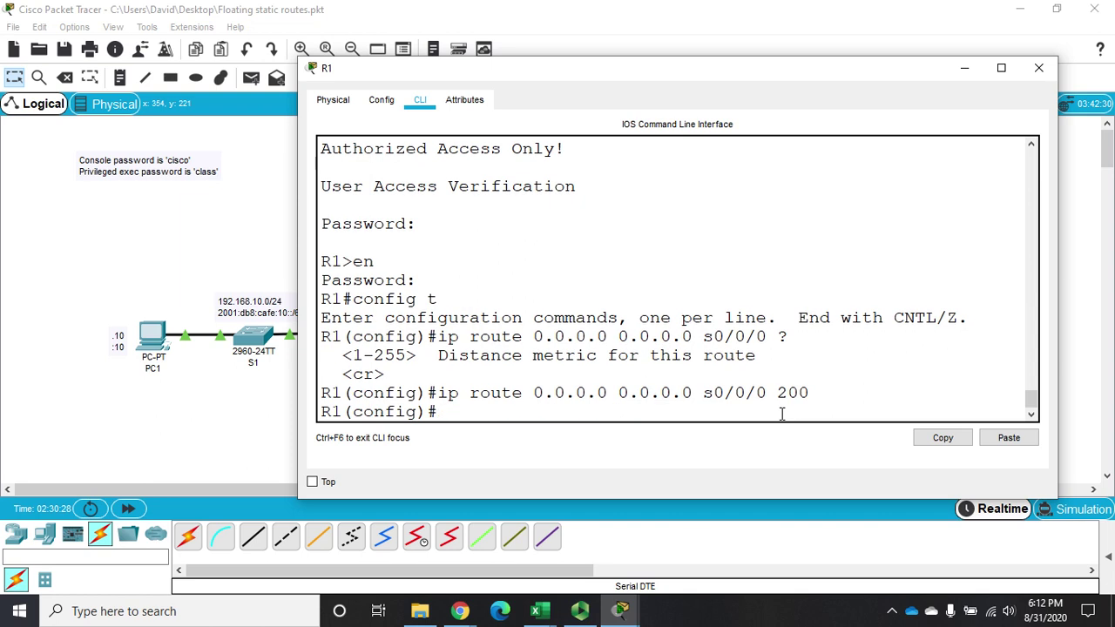
Exit to privileged mode and review R1's running config and routing table for the default route's distance
{"action": "type", "text": "exit"}
{"action": "key", "text": "Return"}
{"action": "type", "text": "sh ru"}
{"action": "key", "text": "Return"}
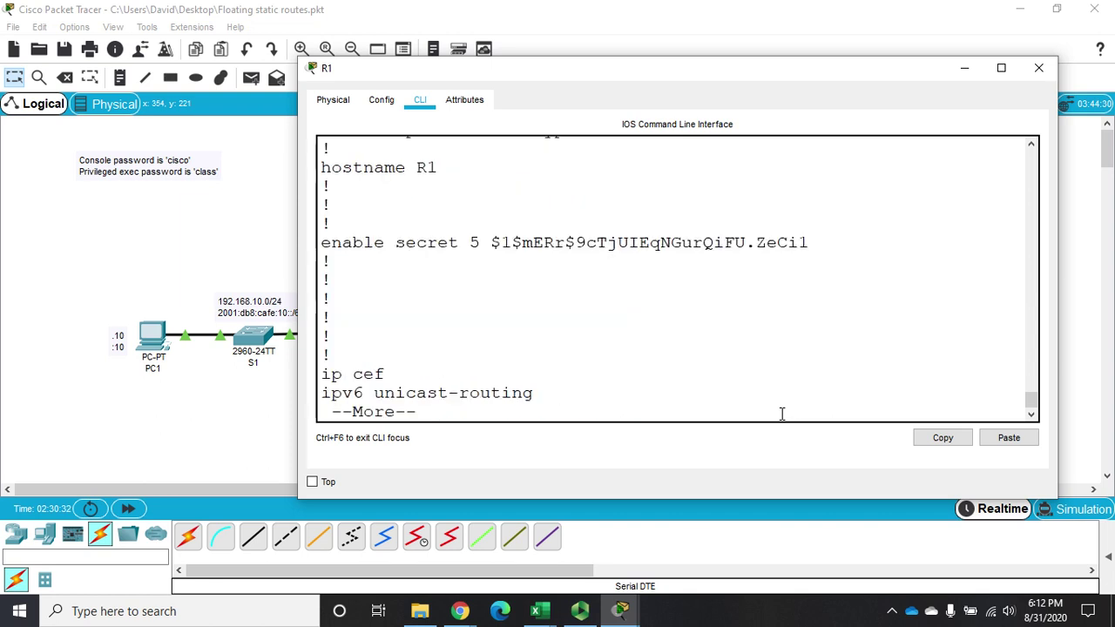
{"action": "key", "text": "space"}
{"action": "type", "text": "q"}
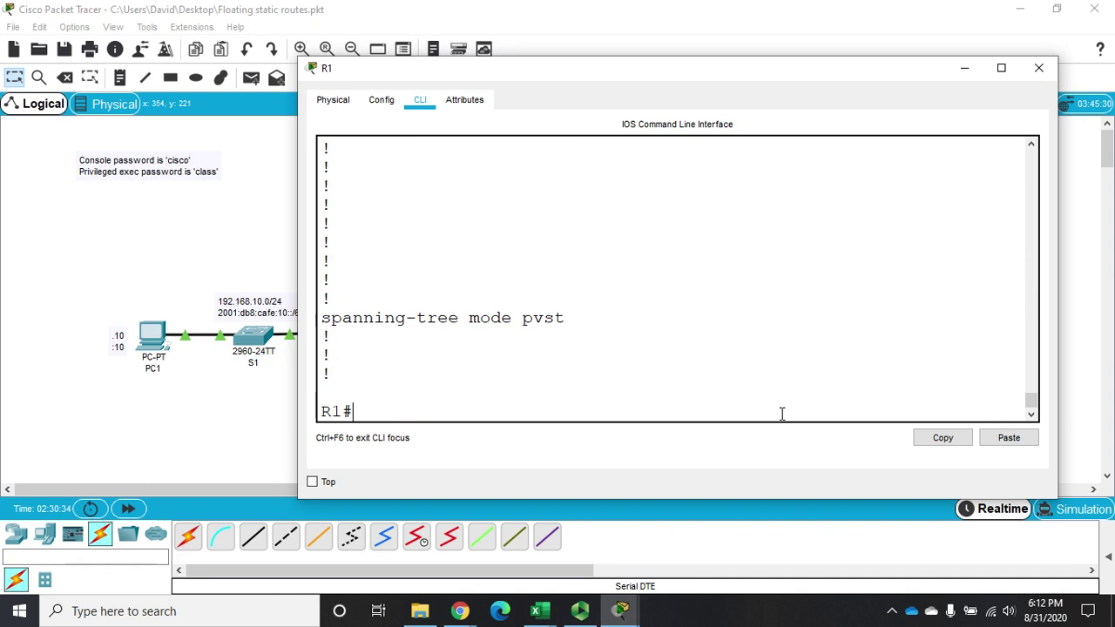
{"action": "type", "text": "sh ip "}
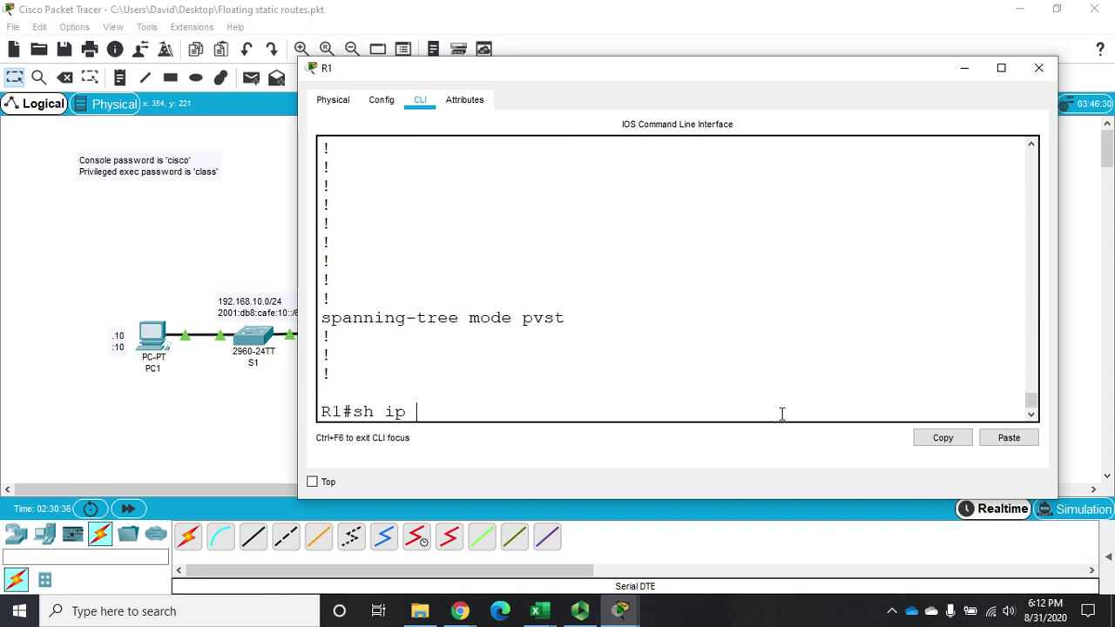
{"action": "type", "text": "int br"}
{"action": "key", "text": "BackSpace"}
{"action": "key", "text": "BackSpace"}
{"action": "key", "text": "BackSpace"}
{"action": "key", "text": "BackSpace"}
{"action": "key", "text": "BackSpace"}
{"action": "key", "text": "BackSpace"}
{"action": "key", "text": "BackSpace"}
{"action": "key", "text": "BackSpace"}
{"action": "key", "text": "BackSpace"}
{"action": "key", "text": "BackSpace"}
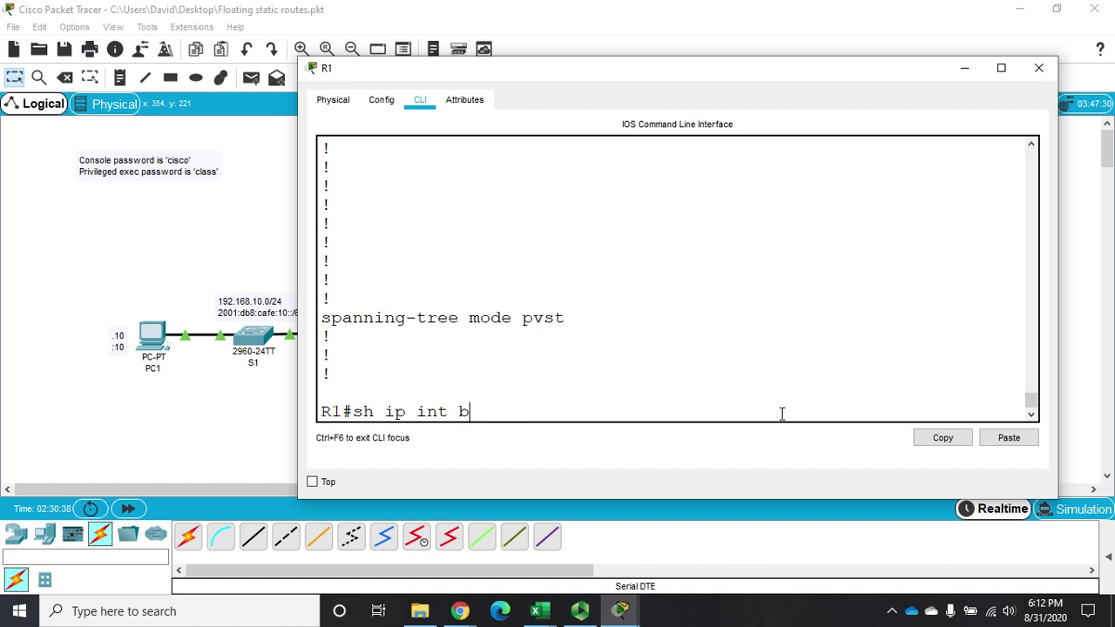
{"action": "type", "text": "ip route"}
{"action": "key", "text": "Return"}
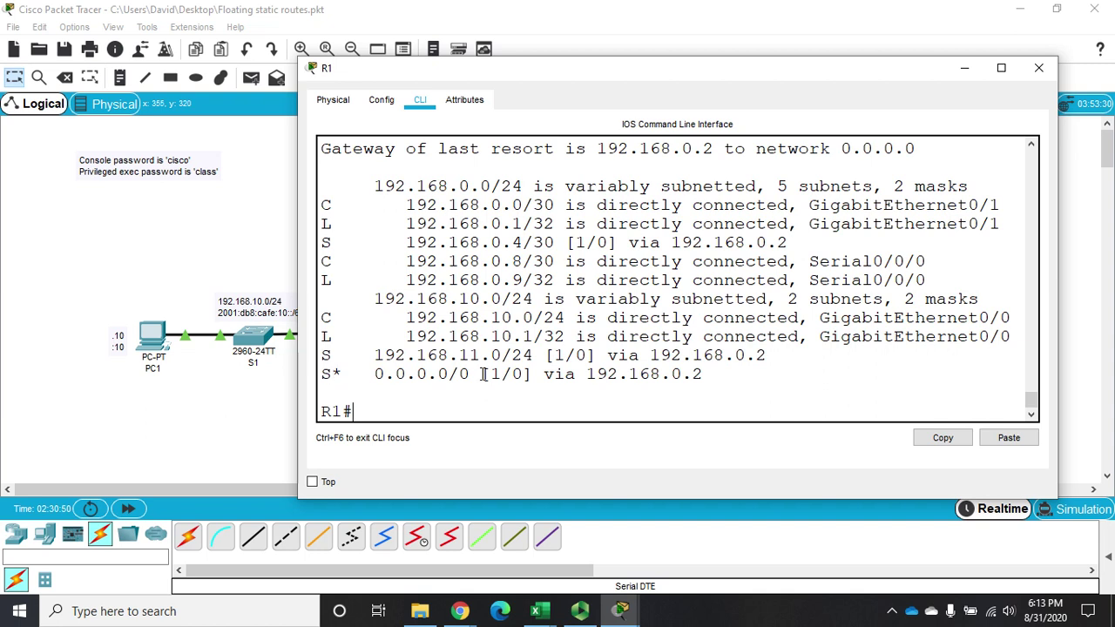
{"action": "left_click_drag", "start_coordinate": [492, 374], "coordinate": [505, 372]}
{"action": "left_click", "coordinate": [451, 411]}
Page the running config to the 'ip route 0.0.0.0 0.0.0.0 s0/0/0 200' line, then close R1's window
{"action": "type", "text": "sh run"}
{"action": "key", "text": "Return"}
{"action": "key", "text": "space"}
{"action": "key", "text": "space"}
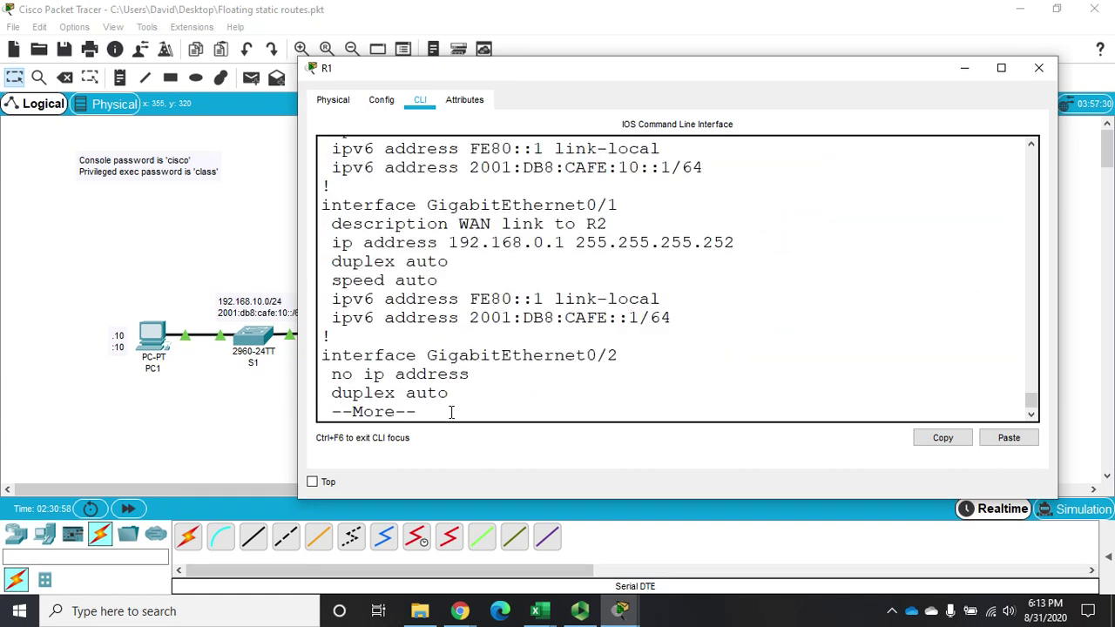
{"action": "key", "text": "Return"}
{"action": "key", "text": "Return"}
{"action": "key", "text": "Return"}
{"action": "key", "text": "Return"}
{"action": "key", "text": "Return"}
{"action": "key", "text": "Return"}
{"action": "key", "text": "Return"}
{"action": "key", "text": "Return"}
{"action": "key", "text": "Return"}
{"action": "key", "text": "Return"}
{"action": "key", "text": "Return"}
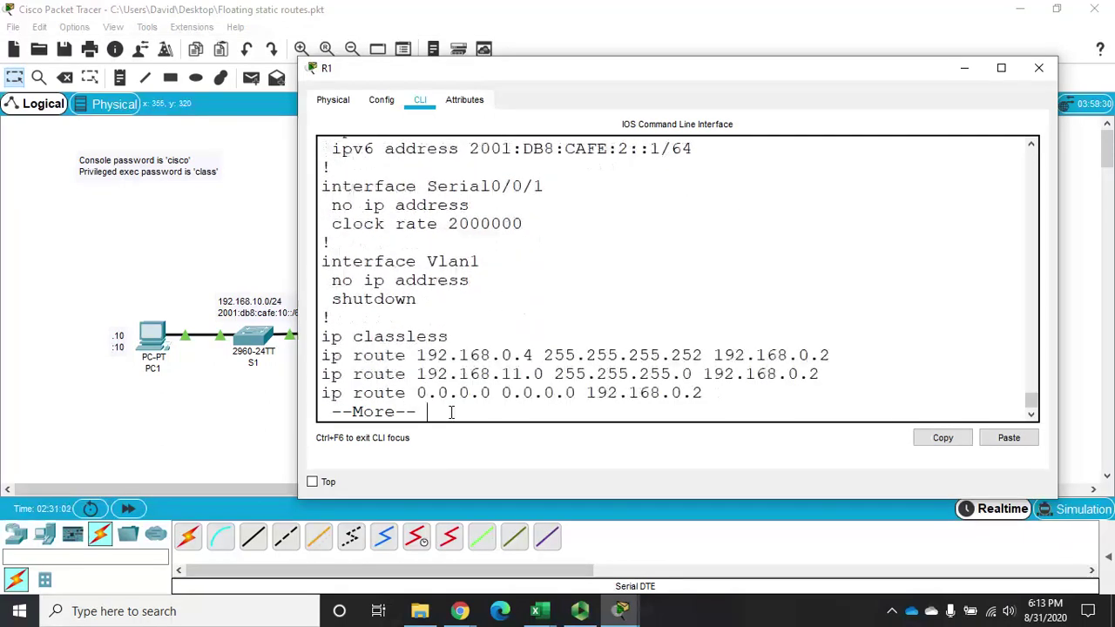
{"action": "key", "text": "Return"}
{"action": "key", "text": "Return"}
{"action": "key", "text": "Return"}
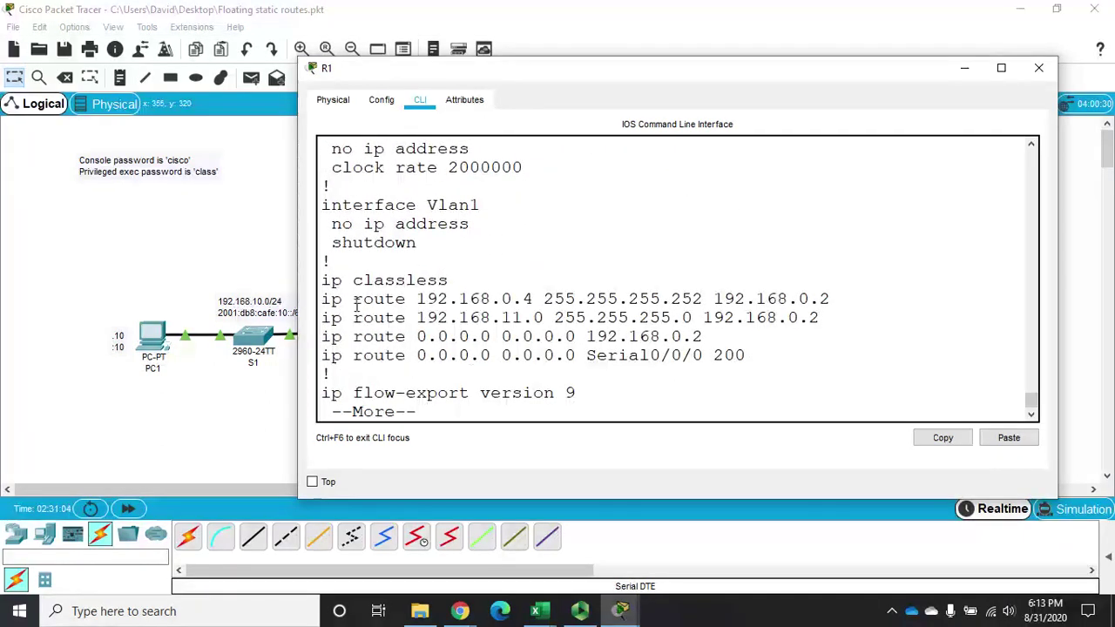
{"action": "left_click_drag", "start_coordinate": [324, 355], "coordinate": [748, 357]}
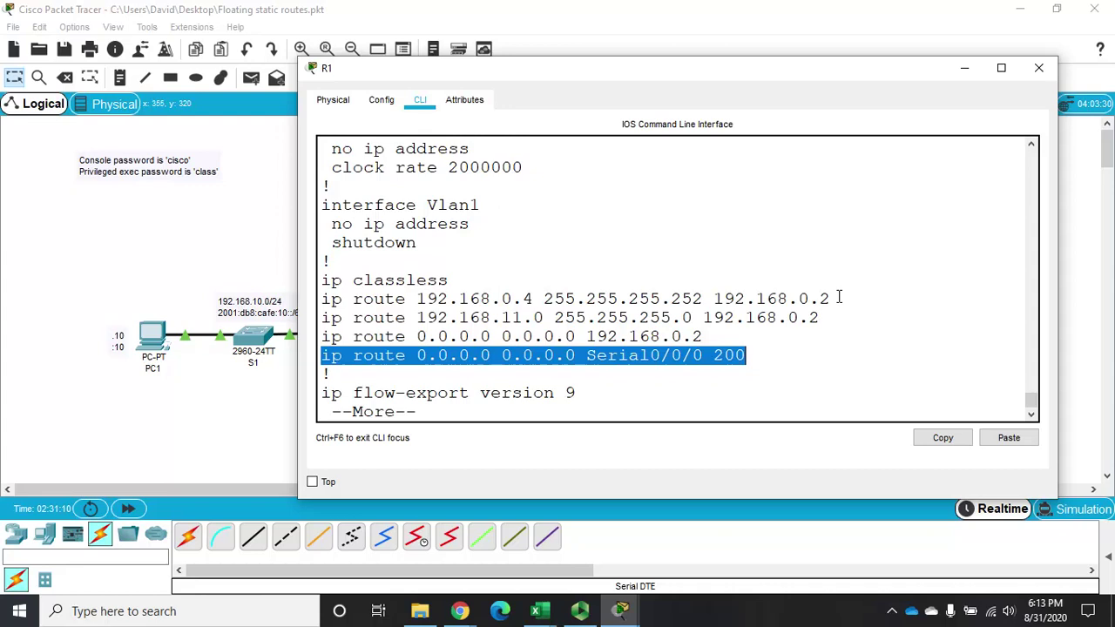
{"action": "left_click", "coordinate": [1038, 68]}
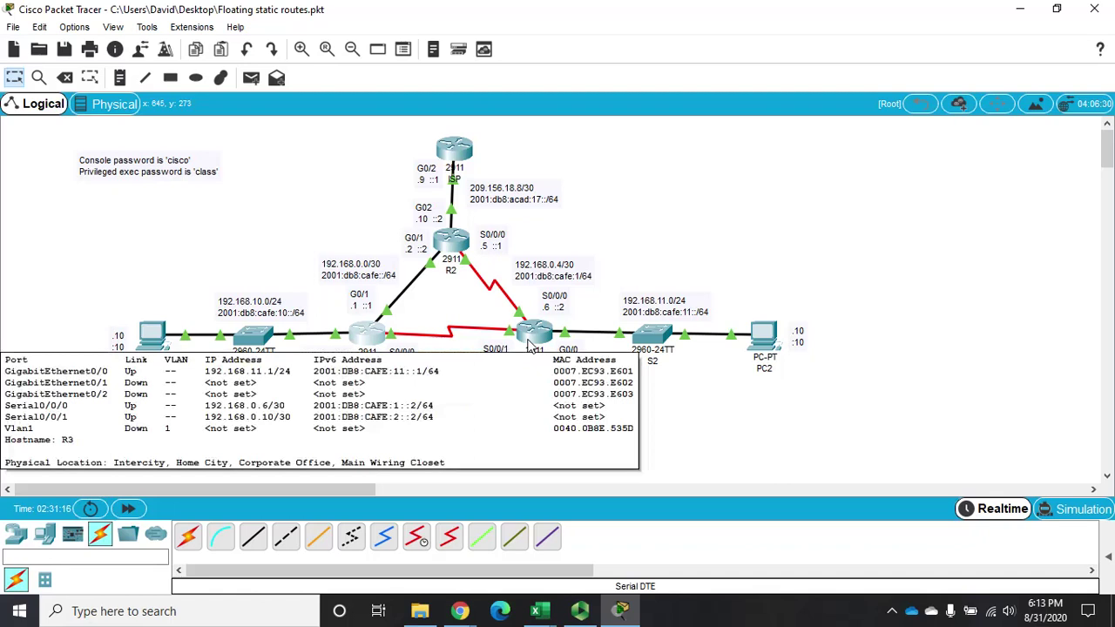
Open R3's console full screen, log in, and enter global configuration mode
{"action": "left_click", "coordinate": [528, 345]}
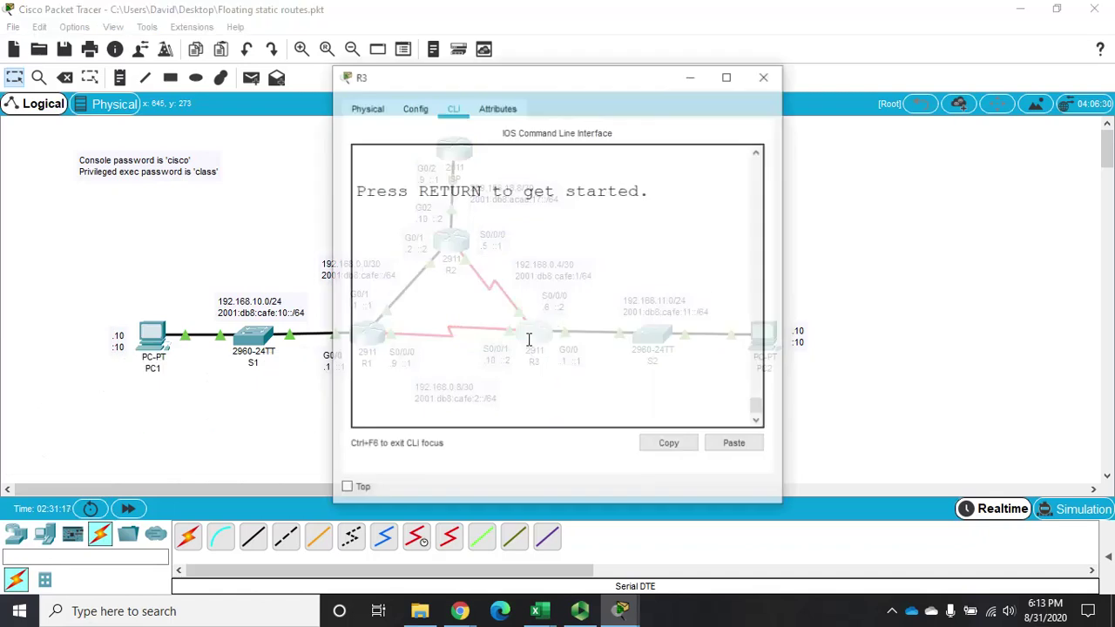
{"action": "left_click", "coordinate": [729, 76]}
{"action": "key", "text": "Return"}
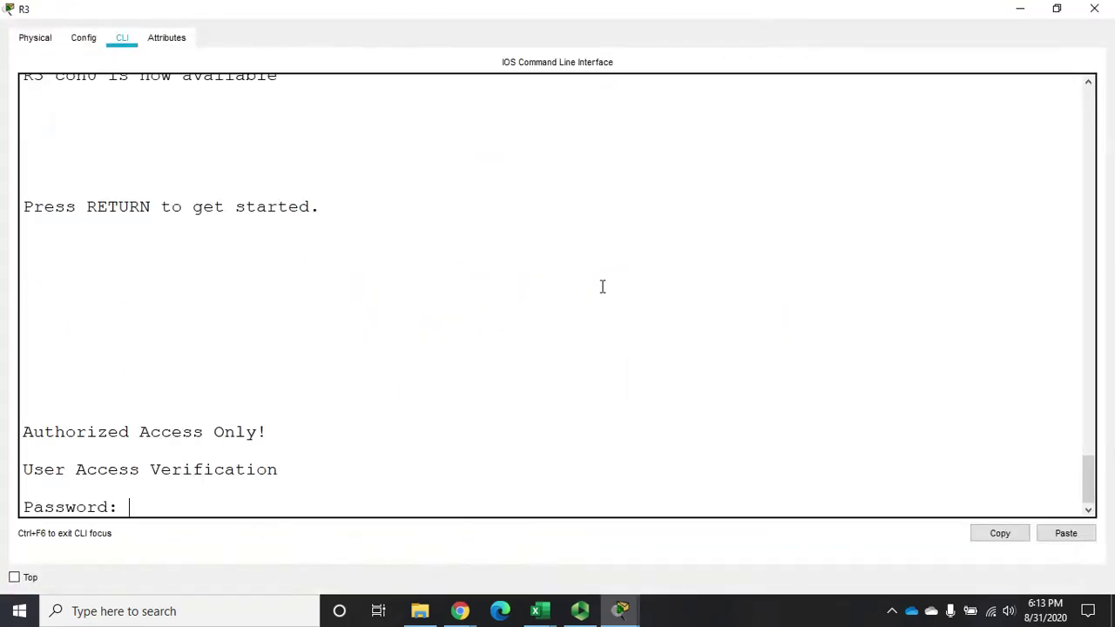
{"action": "key", "text": "Return"}
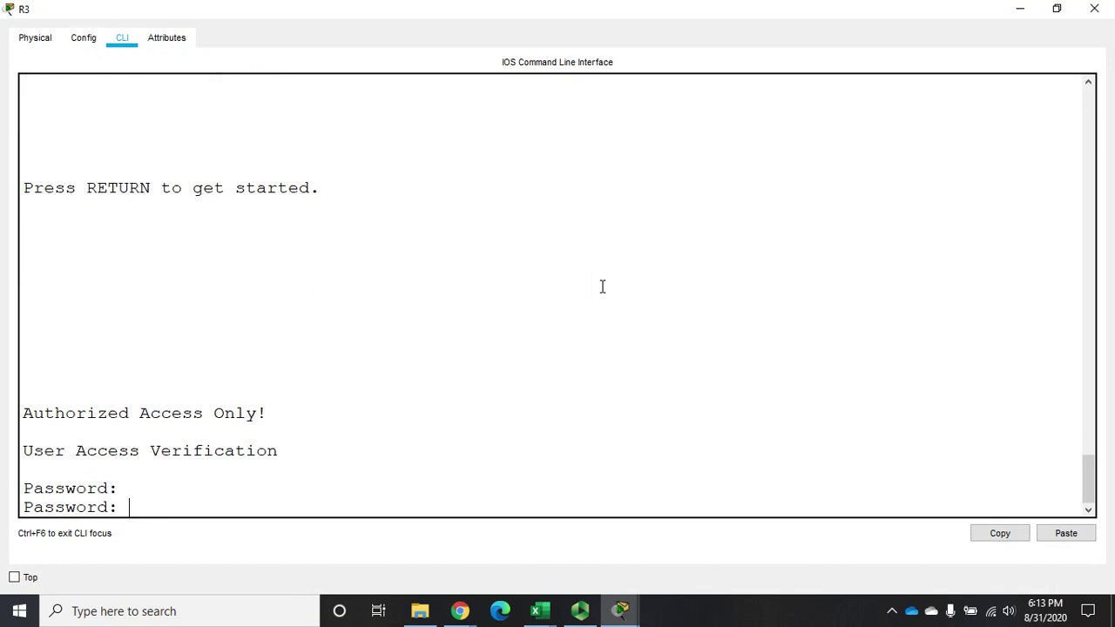
{"action": "key", "text": "Return"}
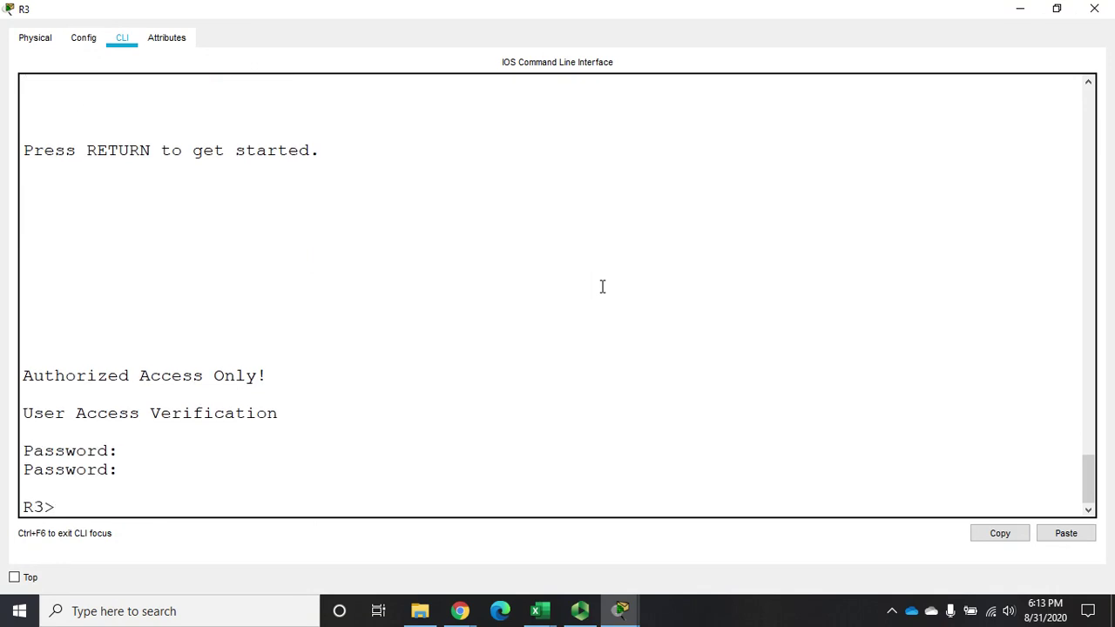
{"action": "type", "text": "en"}
{"action": "key", "text": "Return"}
{"action": "key", "text": "Return"}
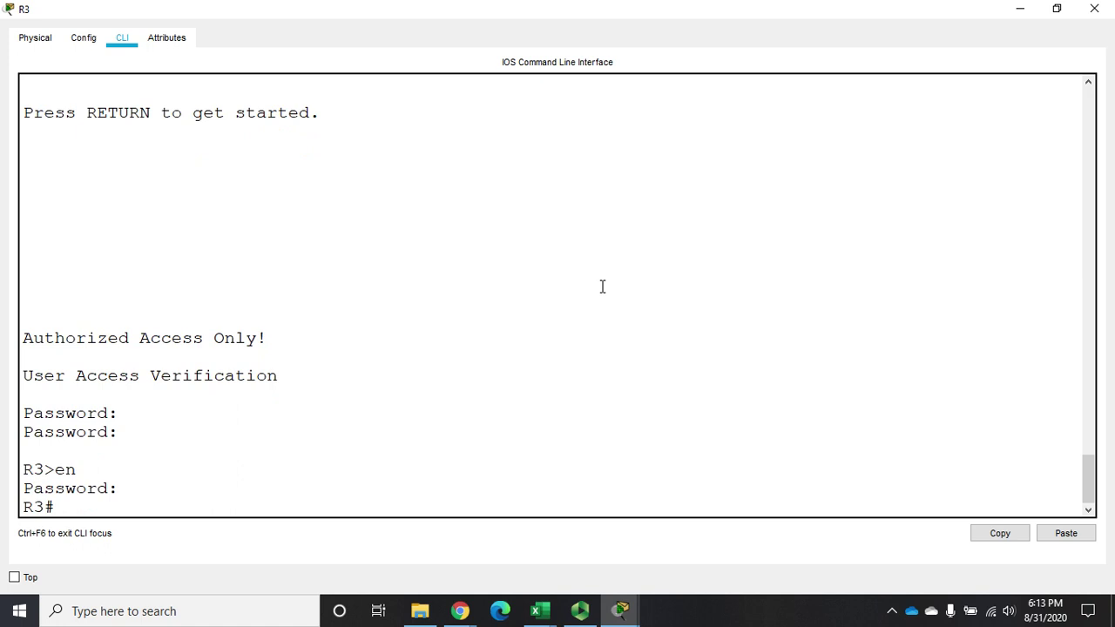
{"action": "type", "text": "config t"}
{"action": "key", "text": "Return"}
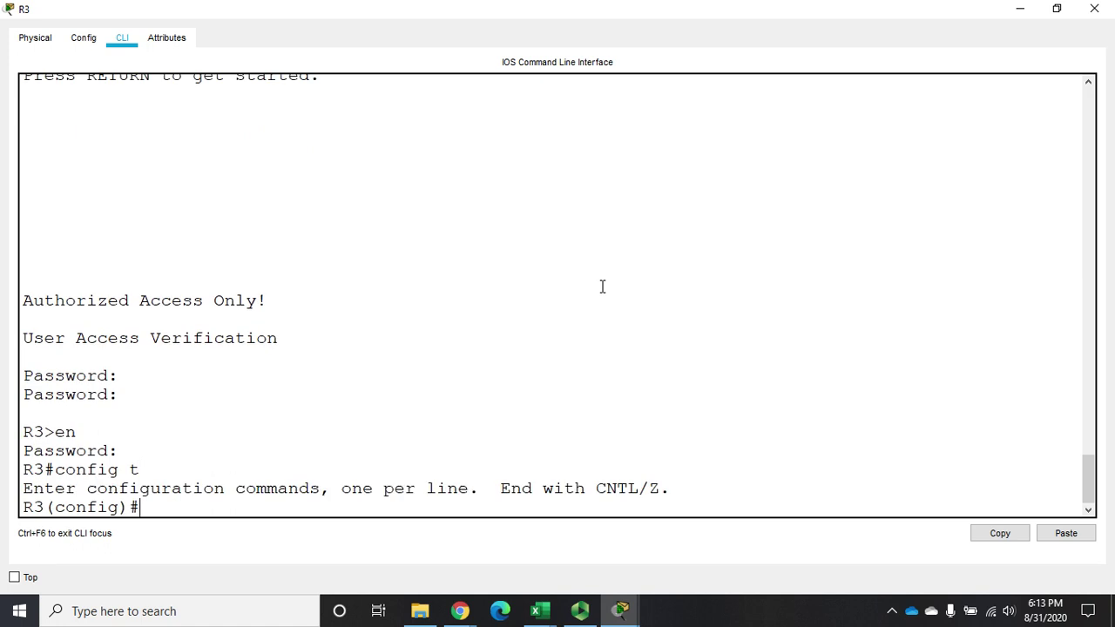
Add 'ip route 0.0.0.0 0.0.0.0 s0/0/1 200' on R3 and save it with copy run start
{"action": "type", "text": "ip route"}
{"action": "type", "text": " 19"}
{"action": "key", "text": "BackSpace"}
{"action": "key", "text": "BackSpace"}
{"action": "type", "text": "0.0..00"}
{"action": "key", "text": "BackSpace"}
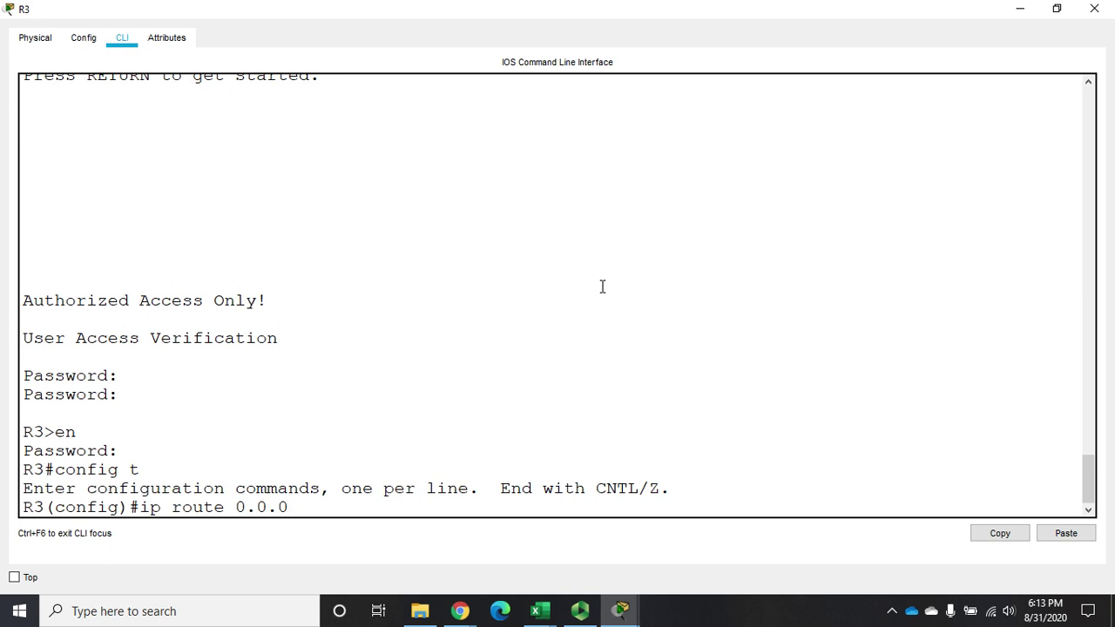
{"action": "type", "text": ".0 0.0.0.0 s0/0/1"}
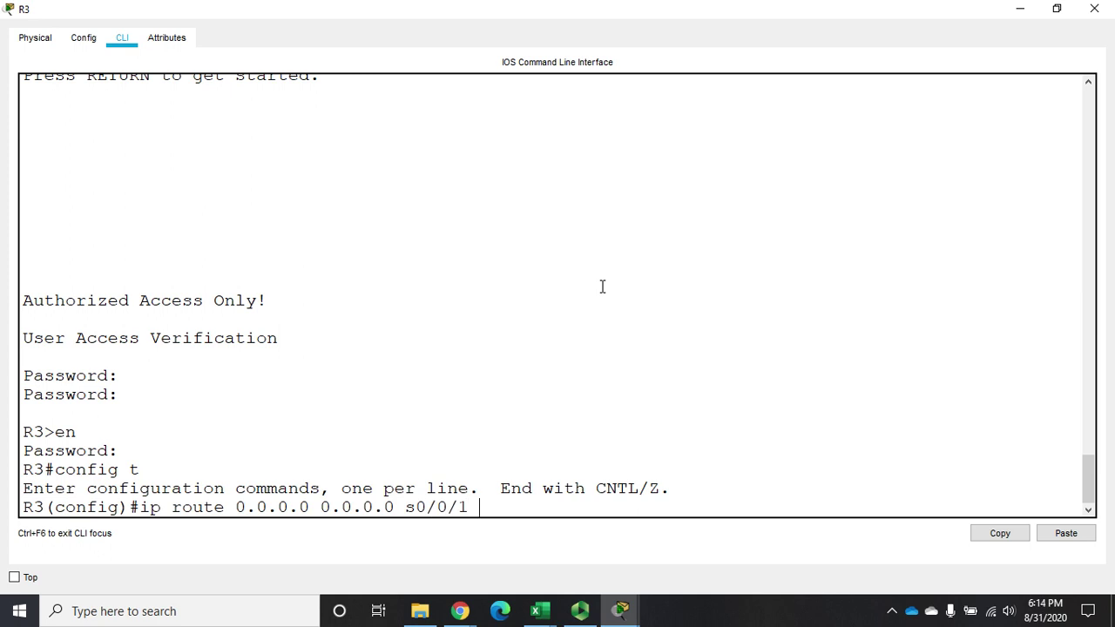
{"action": "type", "text": " 200"}
{"action": "key", "text": "Return"}
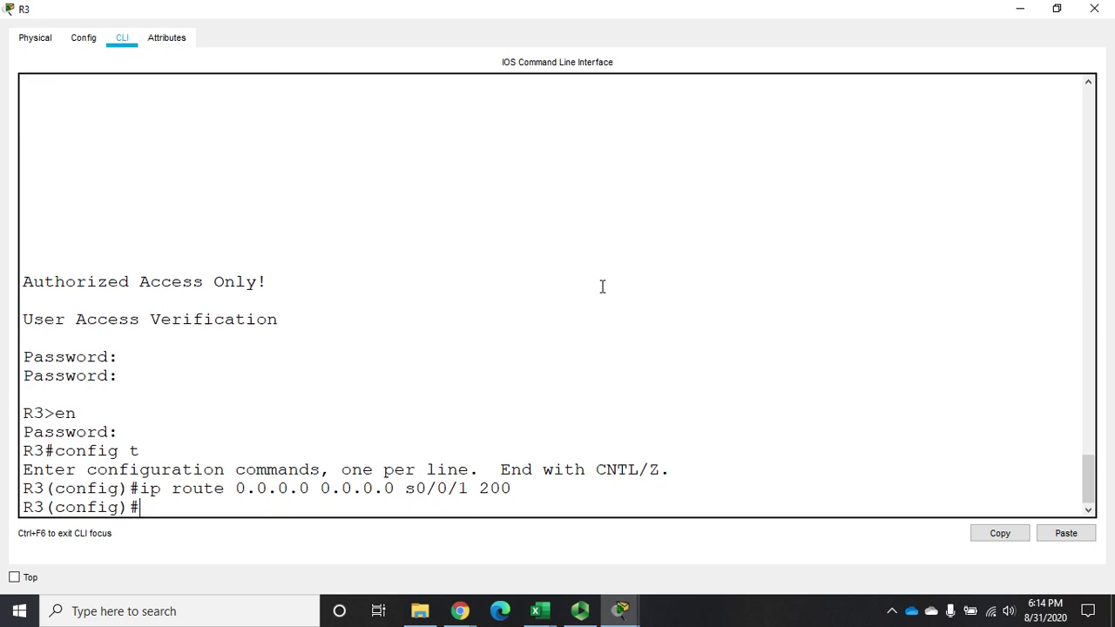
{"action": "type", "text": "exit"}
{"action": "key", "text": "Return"}
{"action": "type", "text": "copy run start"}
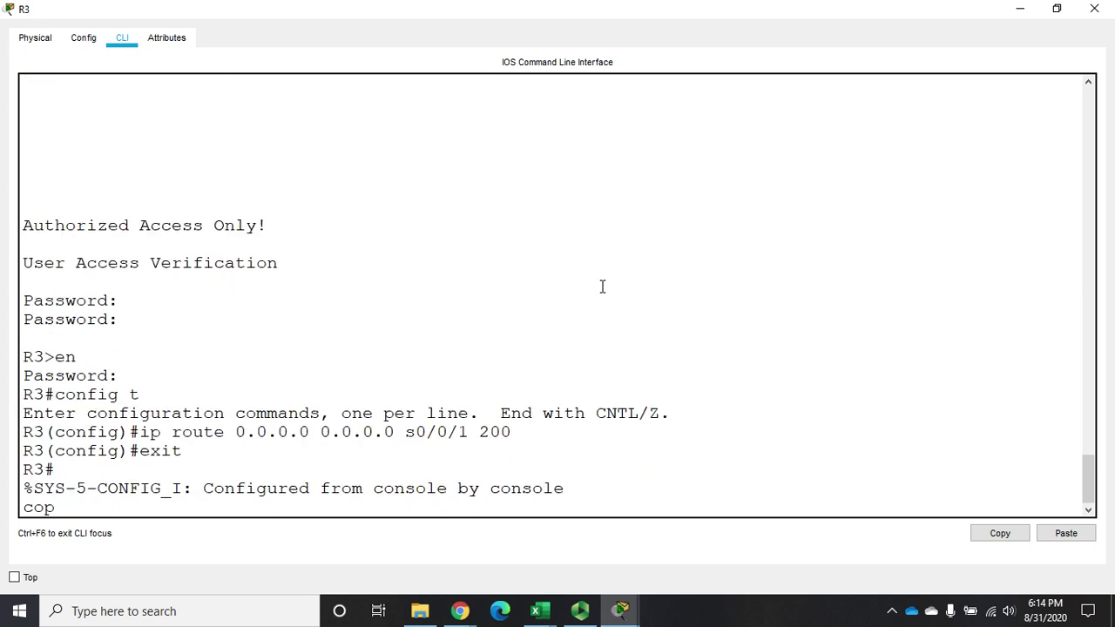
{"action": "key", "text": "Return"}
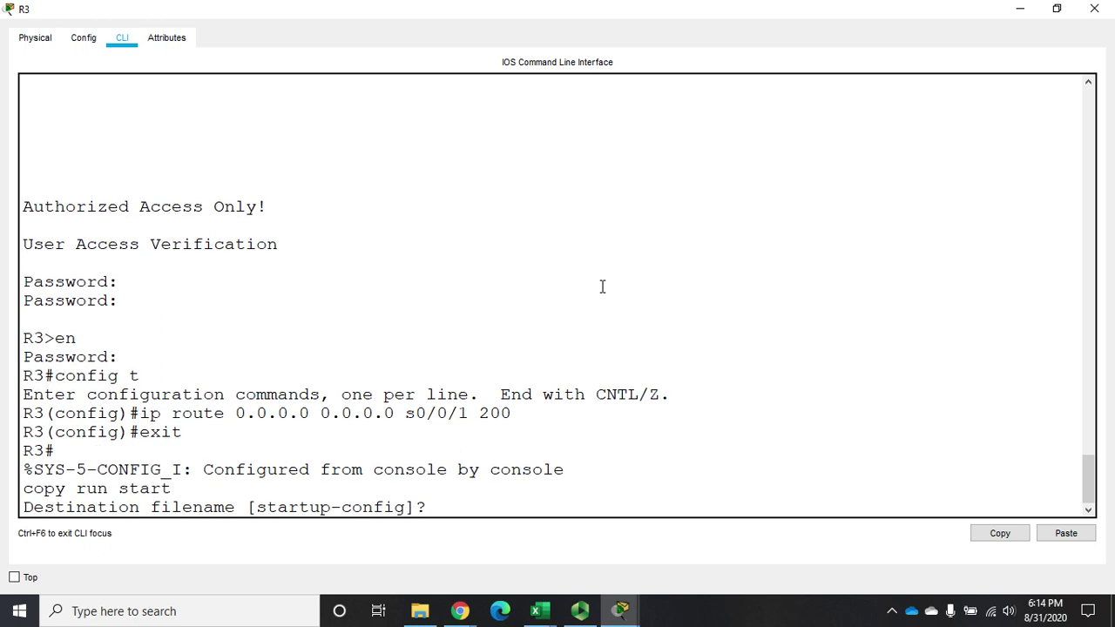
{"action": "key", "text": "Return"}
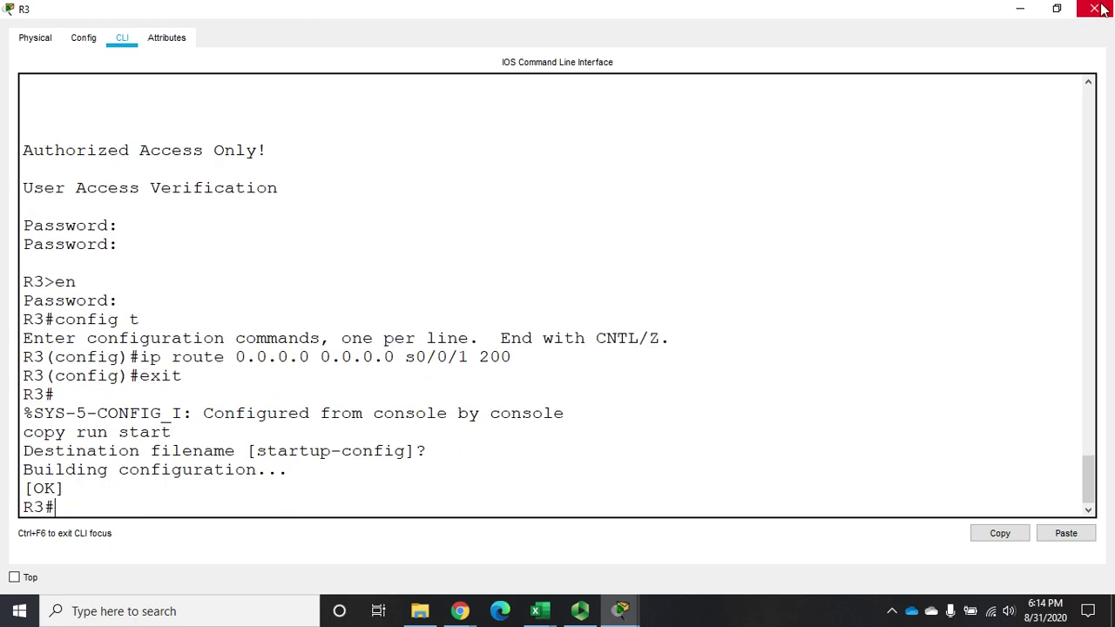
Close R3's window and run sh ip route on R1's full-screen console
{"action": "left_click", "coordinate": [1095, 8]}
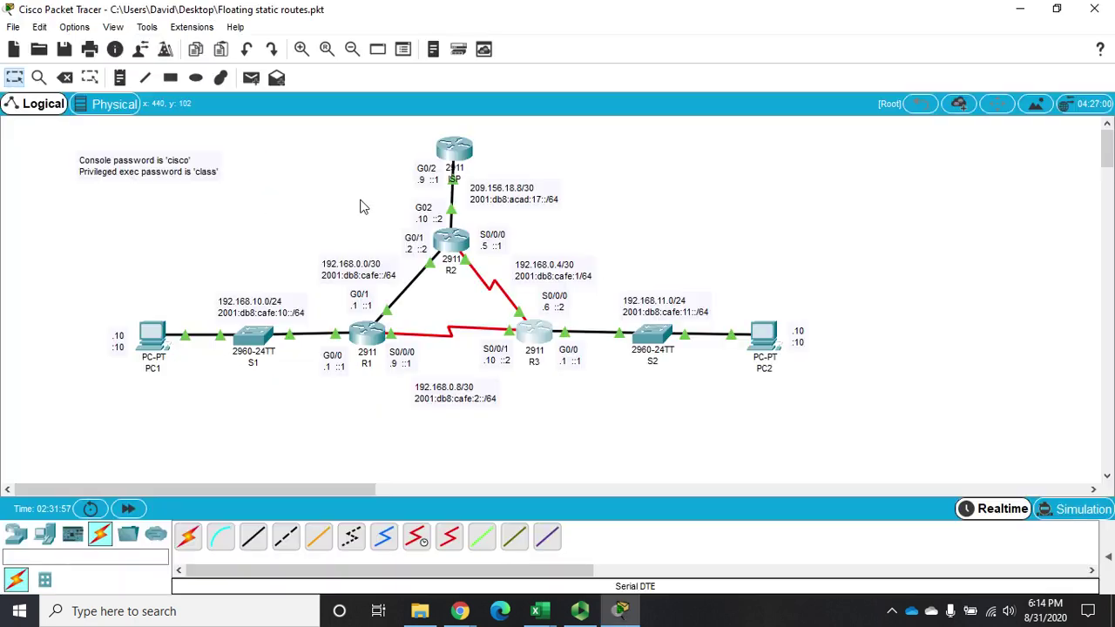
{"action": "left_click", "coordinate": [366, 335]}
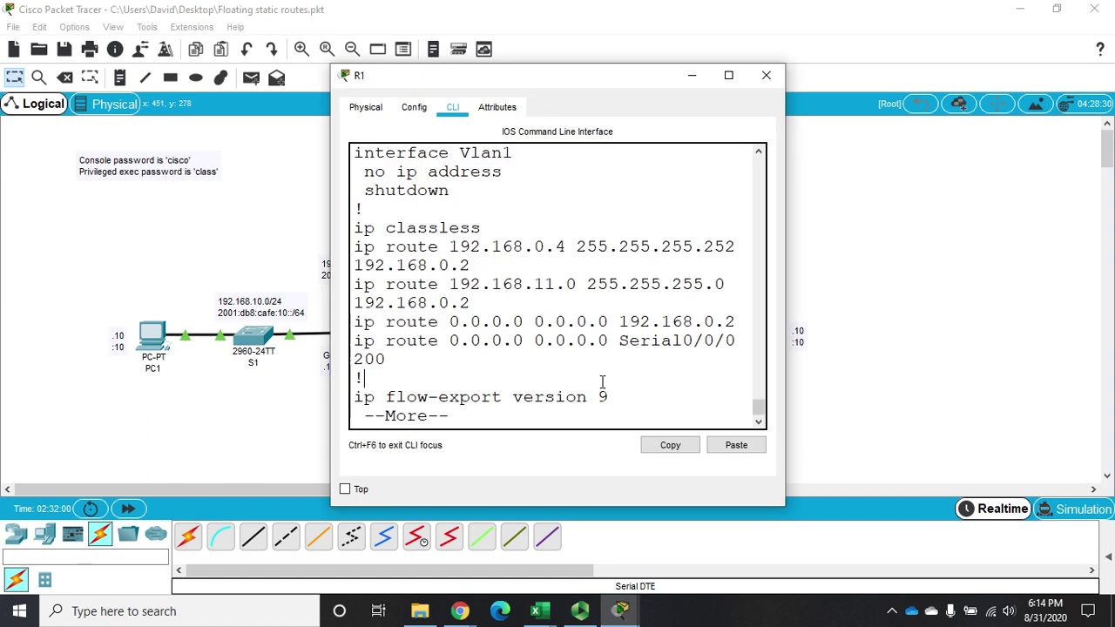
{"action": "left_click", "coordinate": [728, 75]}
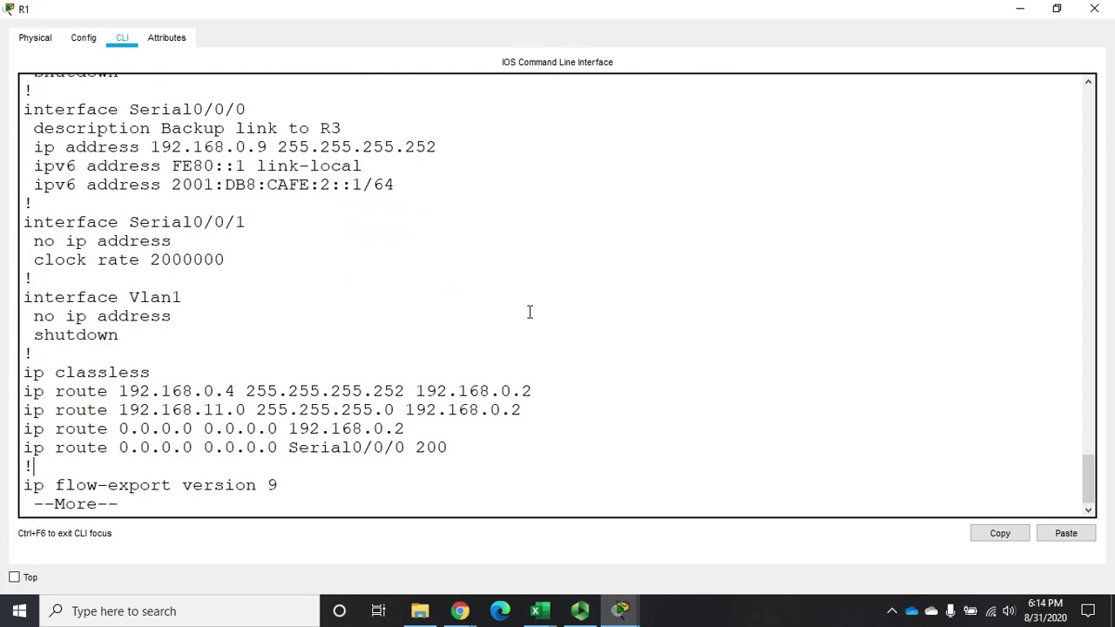
{"action": "key", "text": "q"}
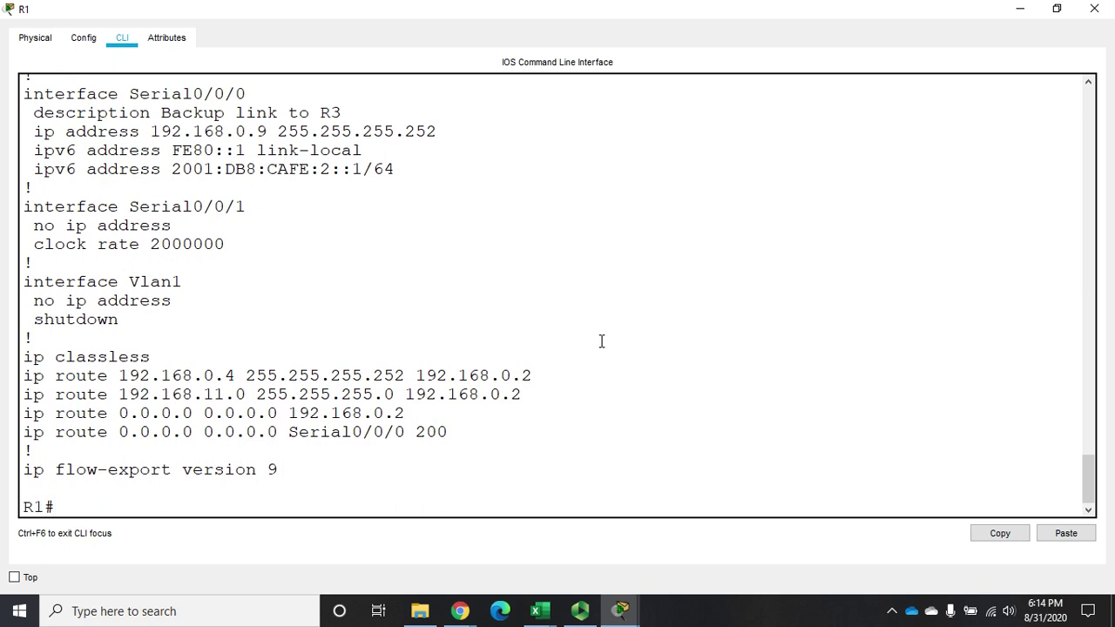
{"action": "type", "text": "sh ip route"}
{"action": "key", "text": "Return"}
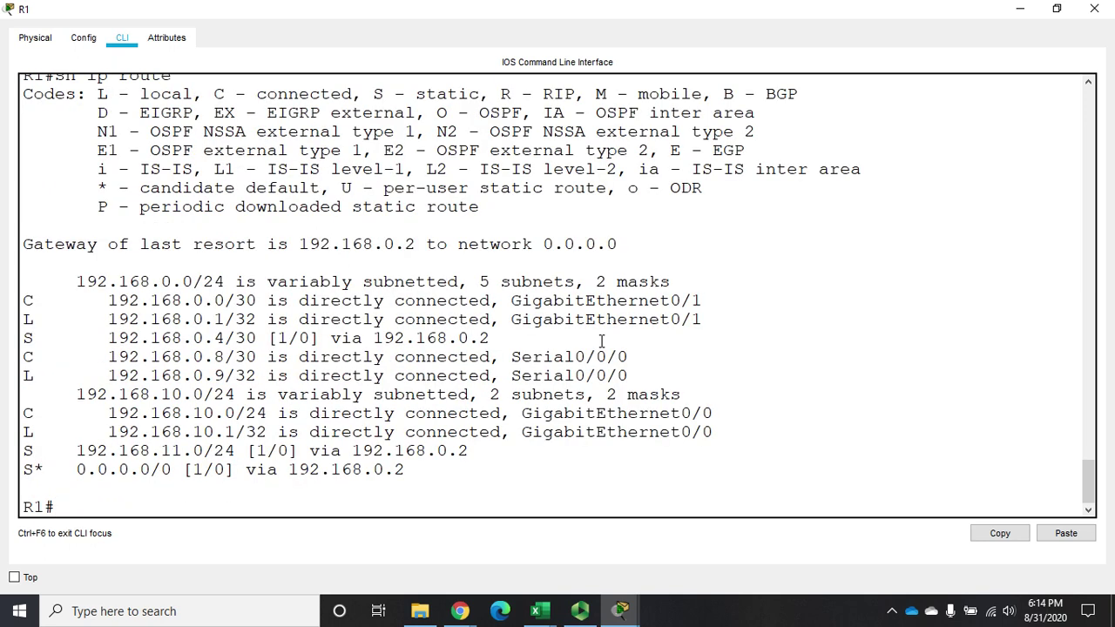
Reopen R1's console and mark the S* 0.0.0.0/0 [1/0] via 192.168.0.2 entry
{"action": "left_click", "coordinate": [1094, 9]}
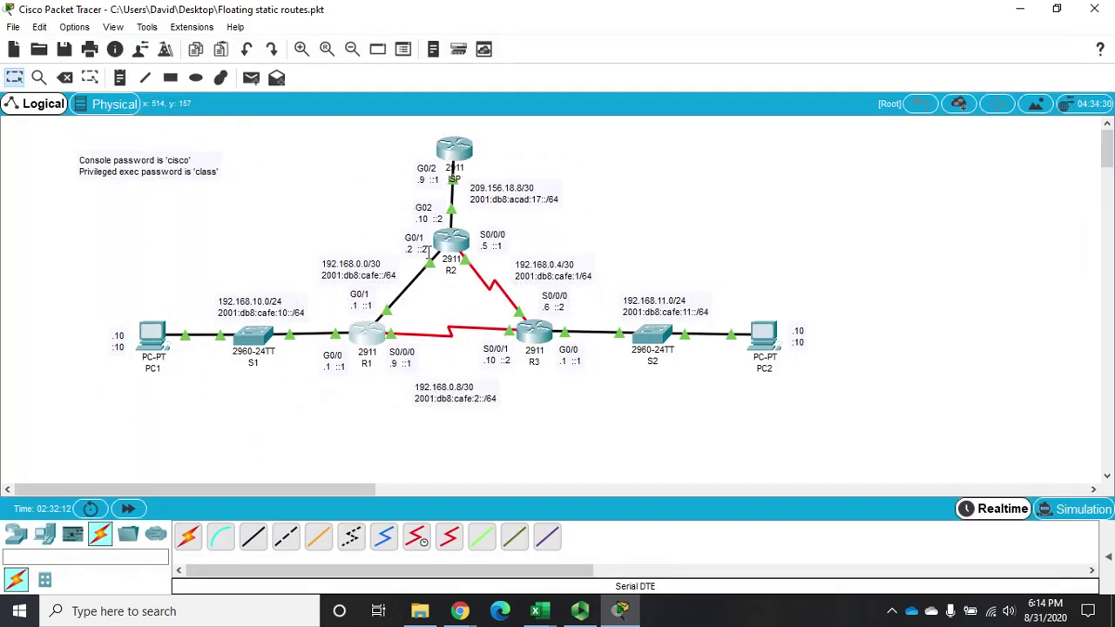
{"action": "left_click", "coordinate": [382, 343]}
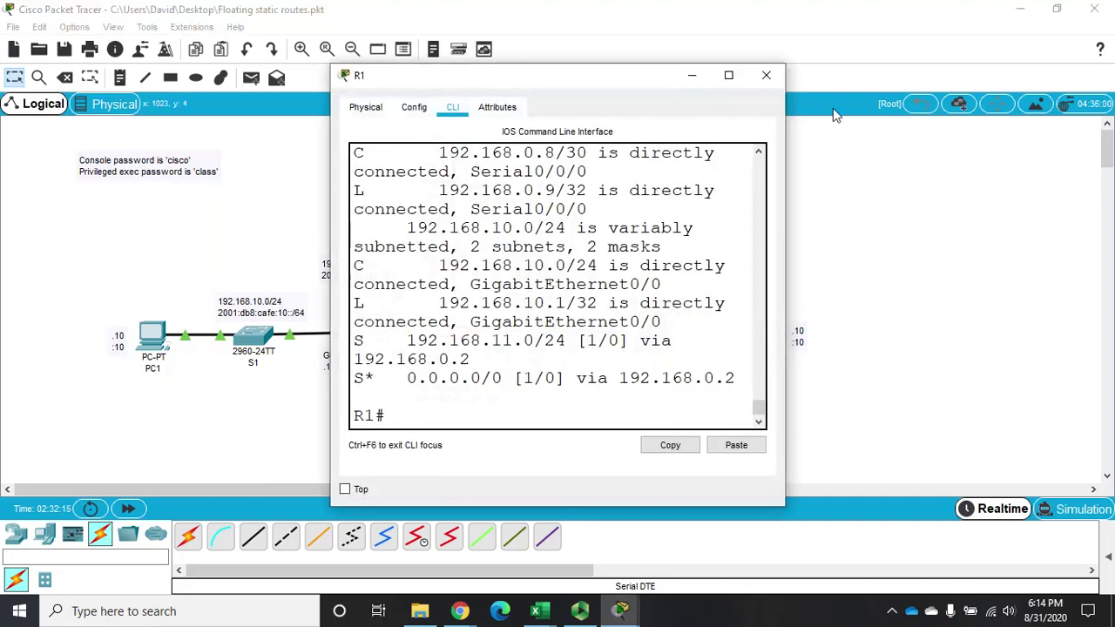
{"action": "left_click", "coordinate": [728, 76]}
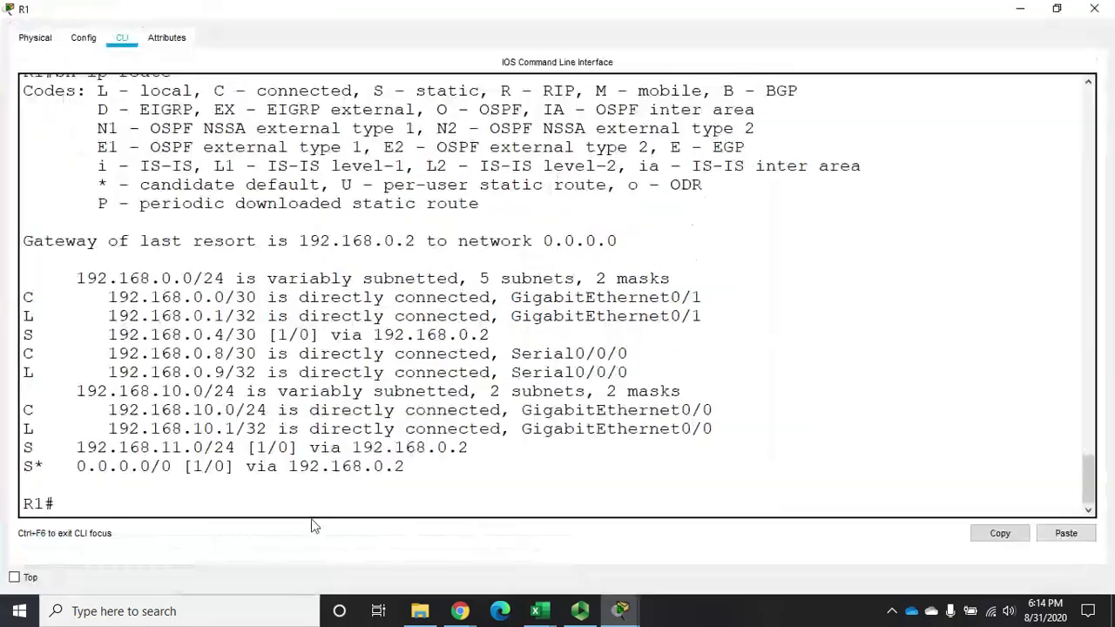
{"action": "left_click_drag", "start_coordinate": [25, 467], "coordinate": [362, 479]}
{"action": "left_click", "coordinate": [297, 503]}
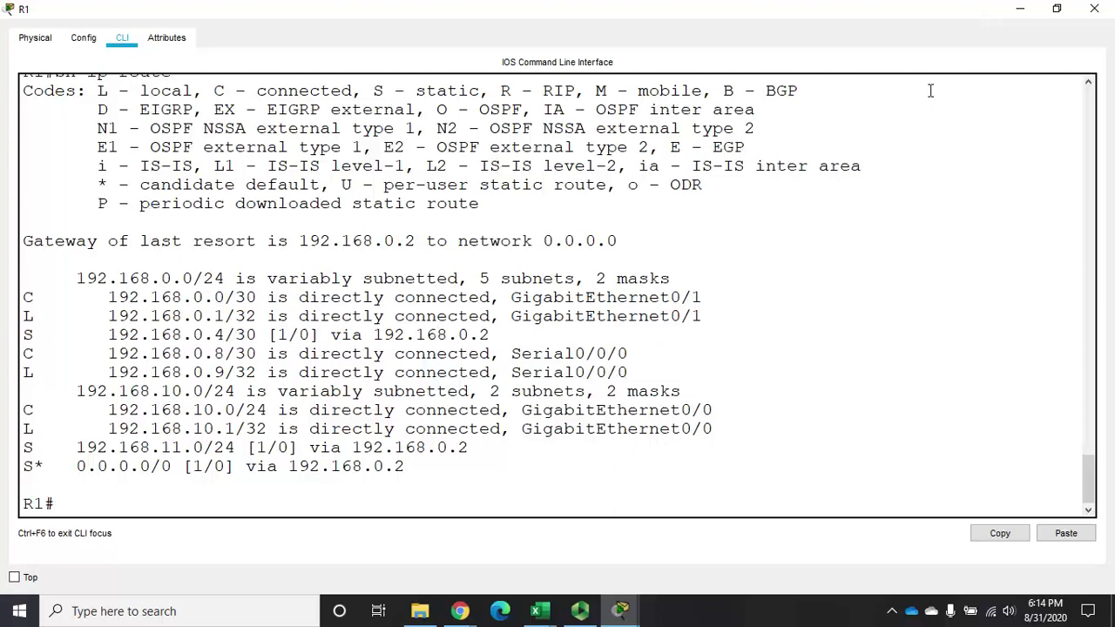
Shut down R1's GigabitEthernet0/1 interface and return to privileged exec mode
{"action": "type", "text": "config t"}
{"action": "key", "text": "Return"}
{"action": "type", "text": "int g0"}
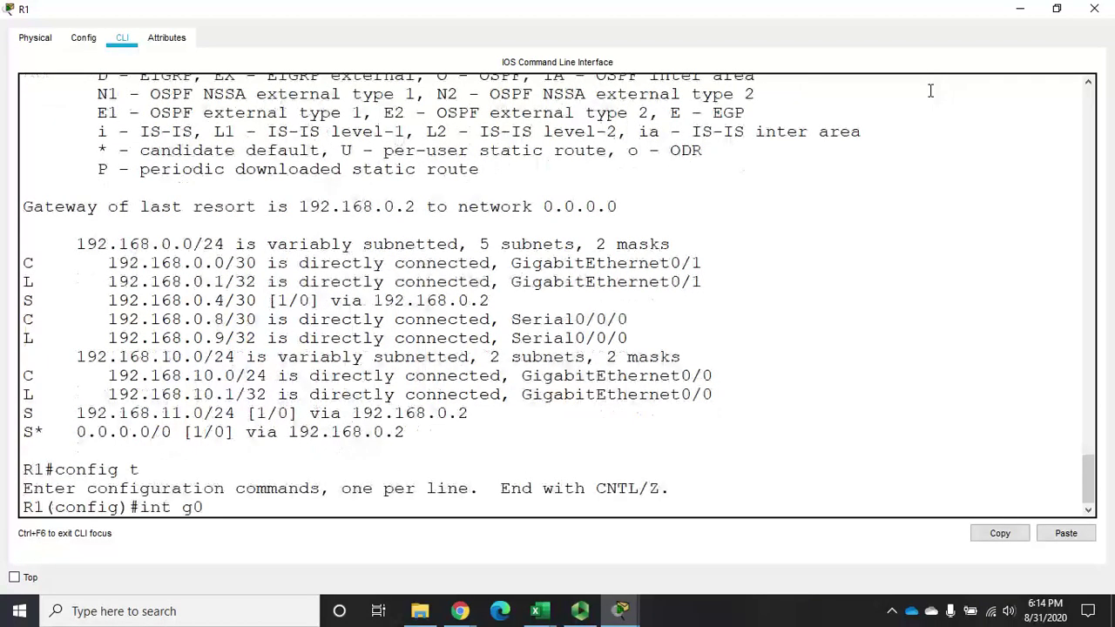
{"action": "type", "text": "/1"}
{"action": "key", "text": "Return"}
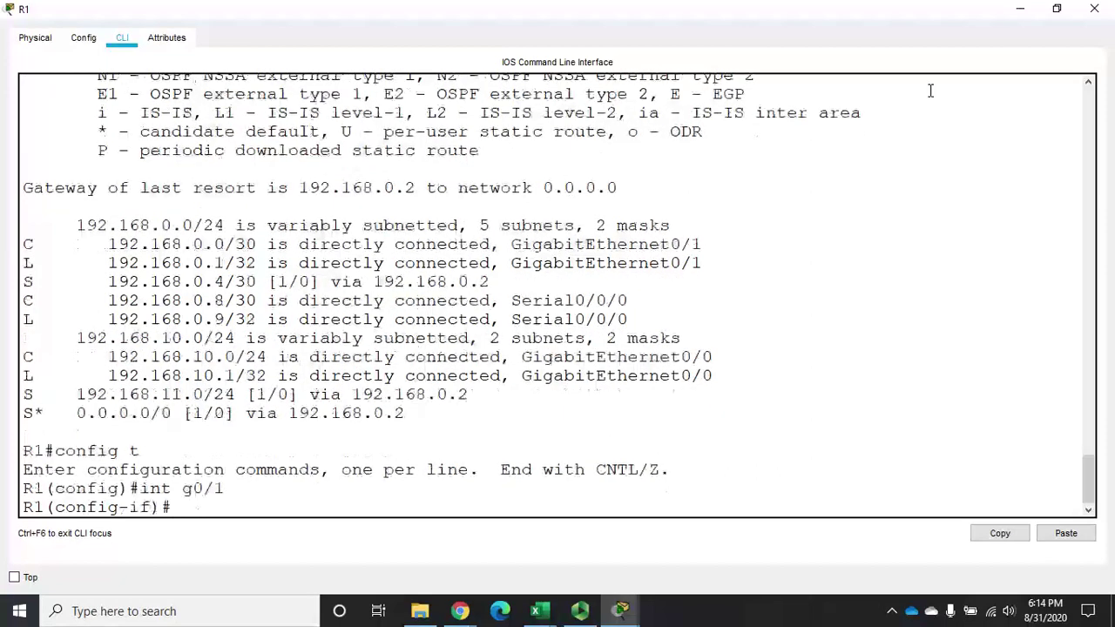
{"action": "type", "text": "s"}
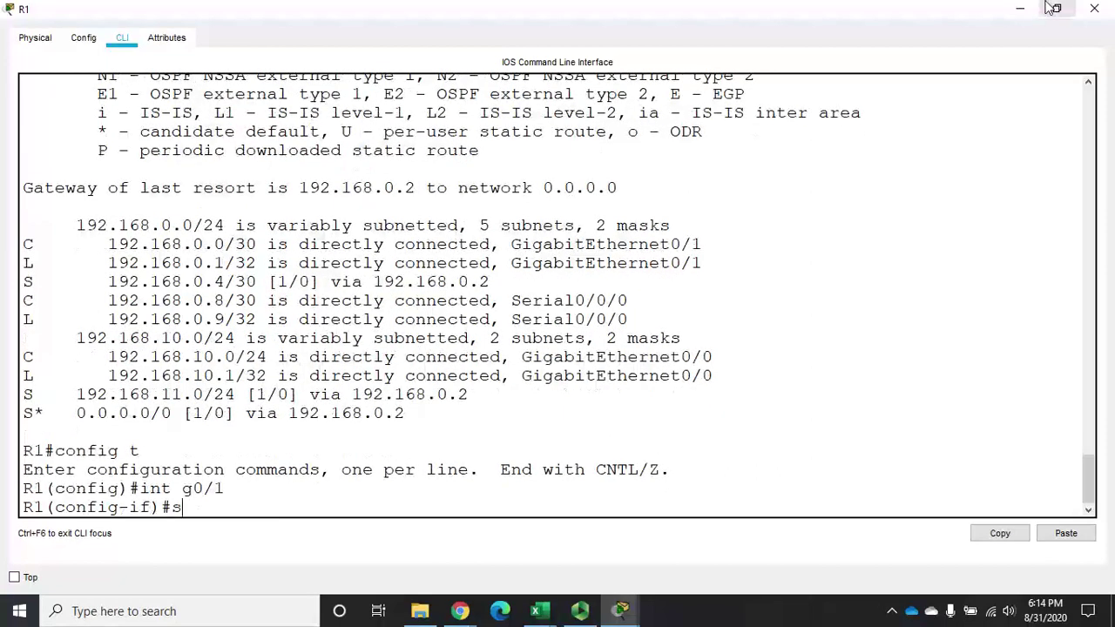
{"action": "type", "text": "hut"}
{"action": "key", "text": "Return"}
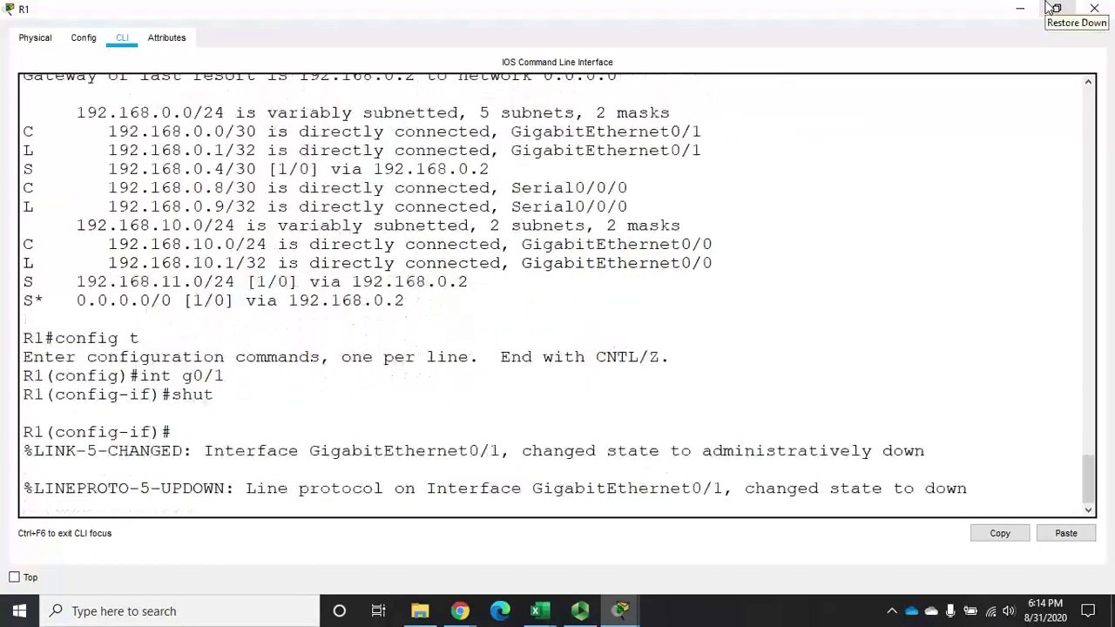
{"action": "left_click", "coordinate": [769, 381]}
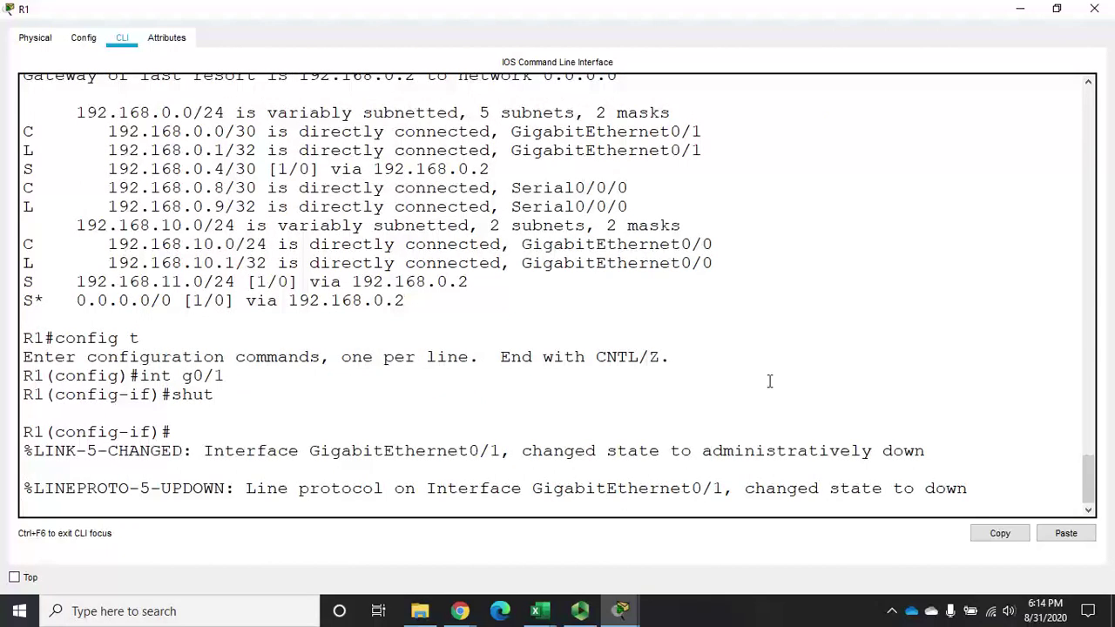
{"action": "key", "text": "Return"}
{"action": "type", "text": "exit"}
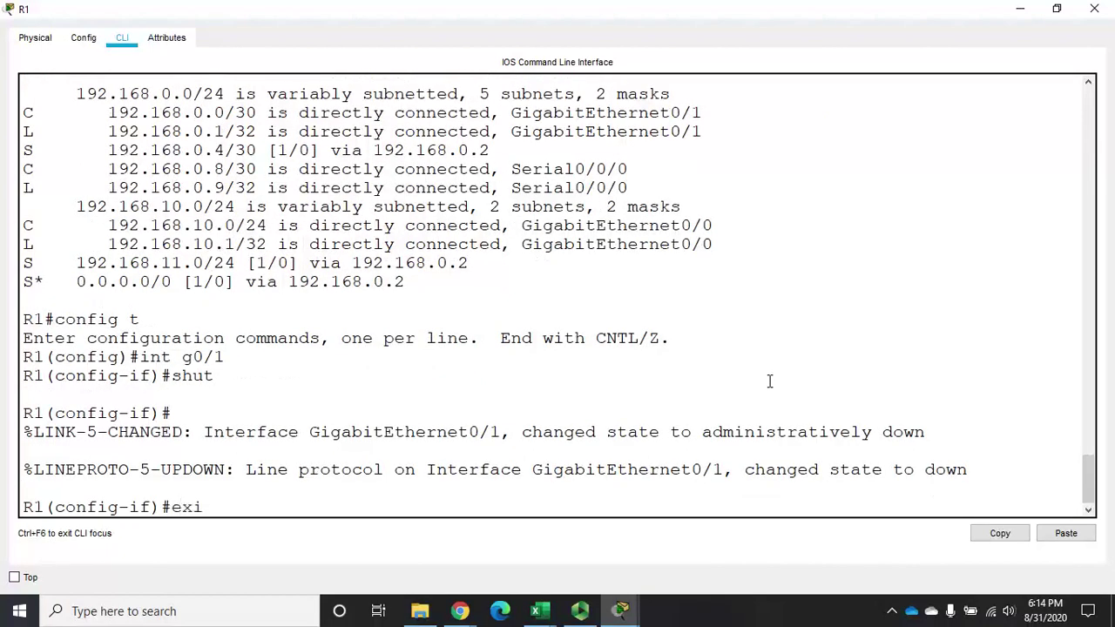
{"action": "key", "text": "Return"}
{"action": "type", "text": "exit"}
{"action": "key", "text": "Return"}
Run sh ip route and confirm the S* default route now exits Serial0/0/0
{"action": "type", "text": "sh ip route"}
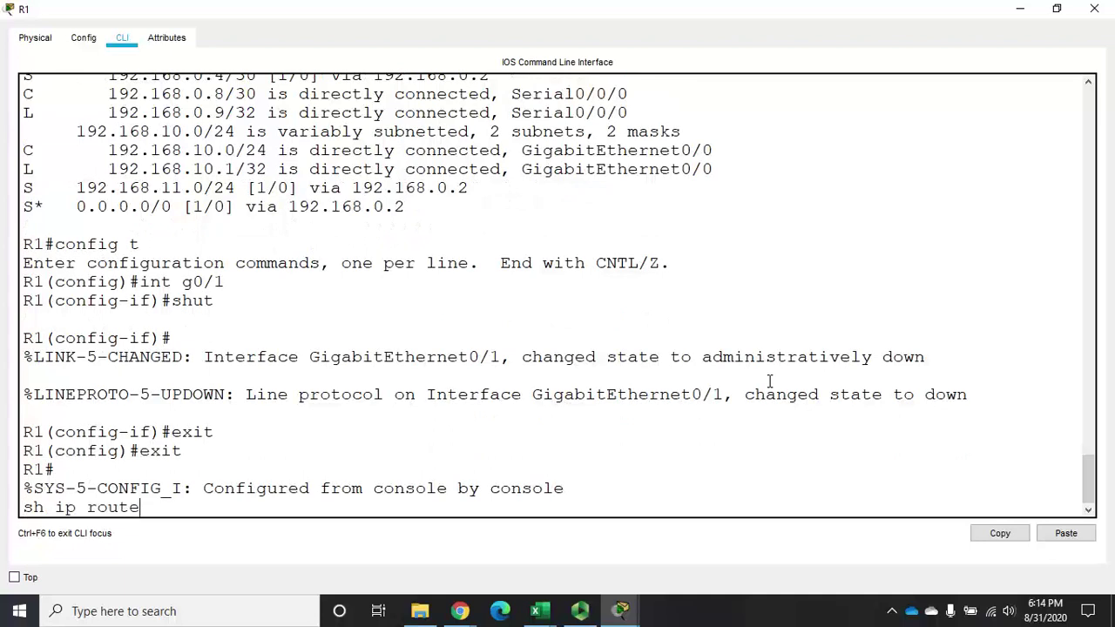
{"action": "key", "text": "Return"}
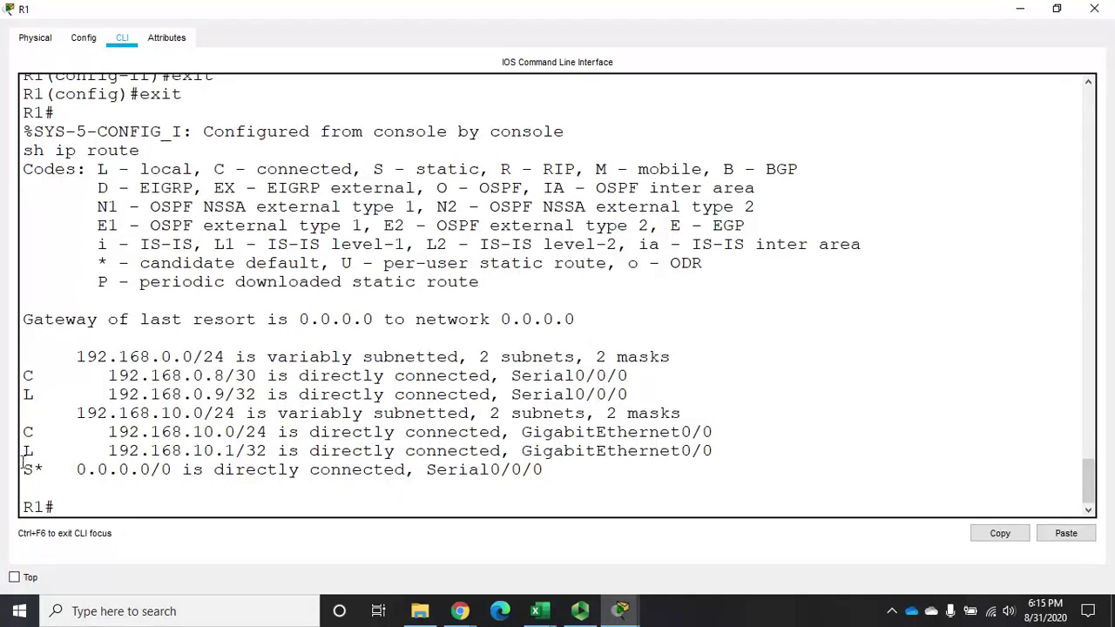
{"action": "left_click_drag", "start_coordinate": [23, 470], "coordinate": [550, 469]}
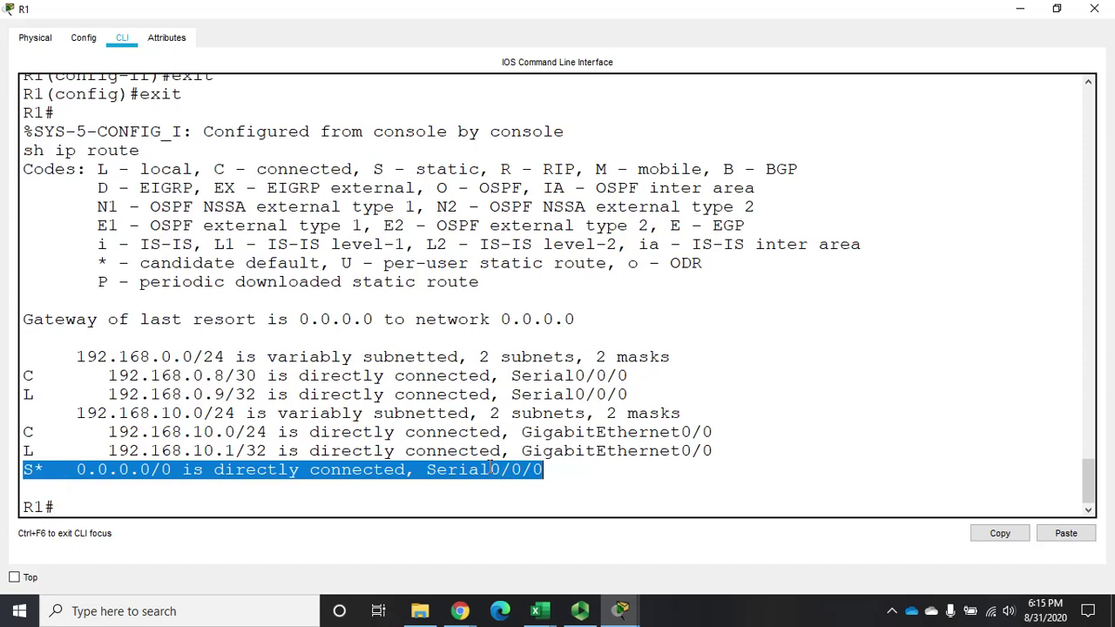
{"action": "left_click", "coordinate": [435, 477]}
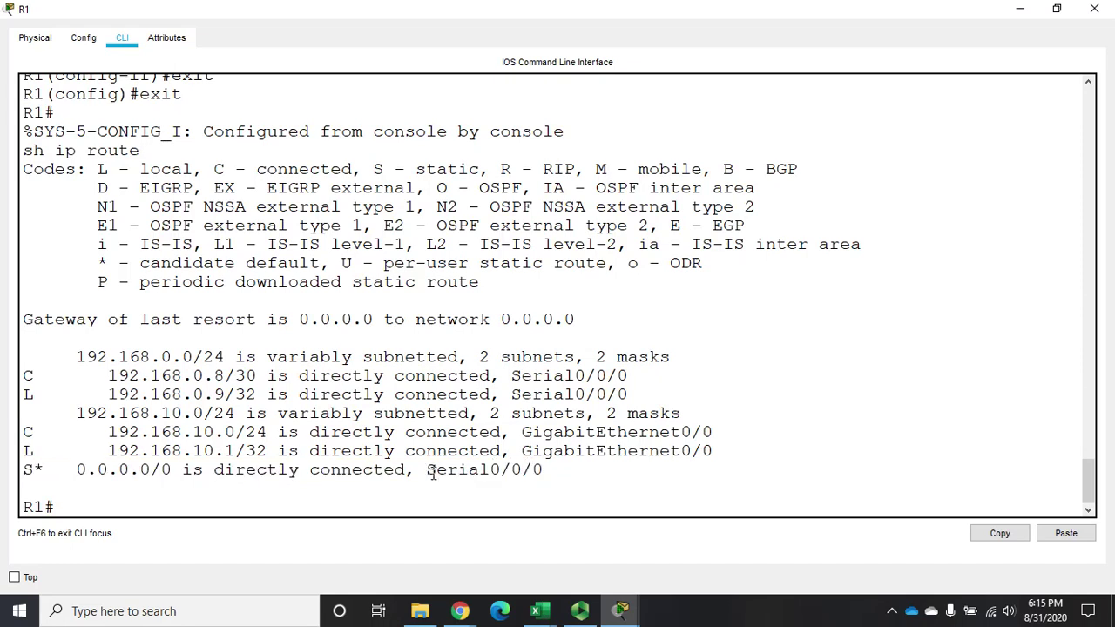
{"action": "left_click_drag", "start_coordinate": [426, 470], "coordinate": [553, 471]}
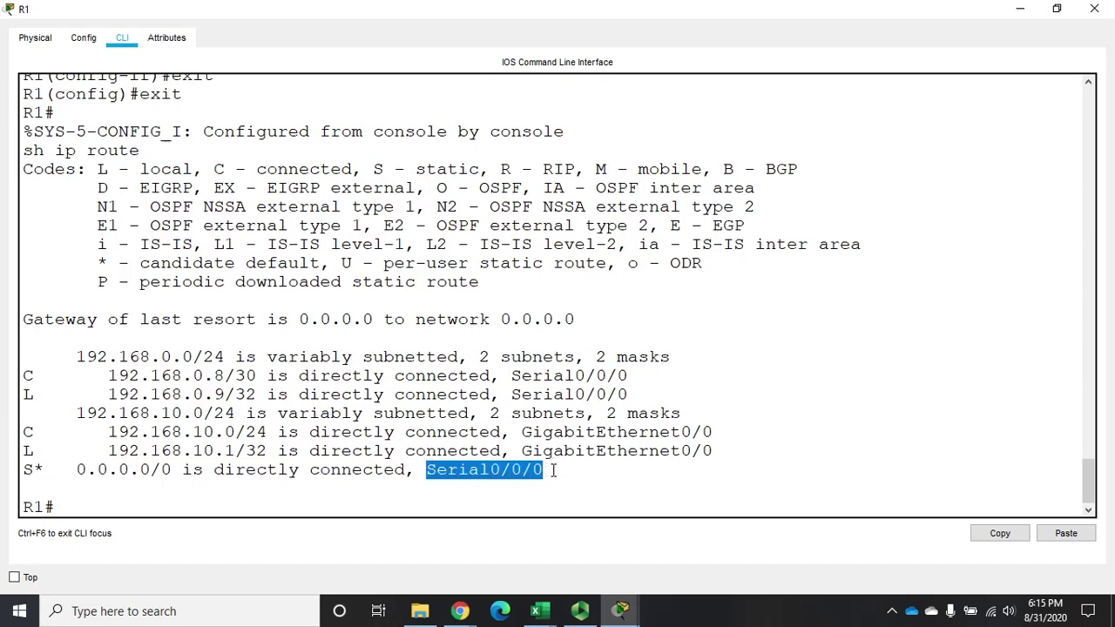
{"action": "left_click", "coordinate": [138, 502]}
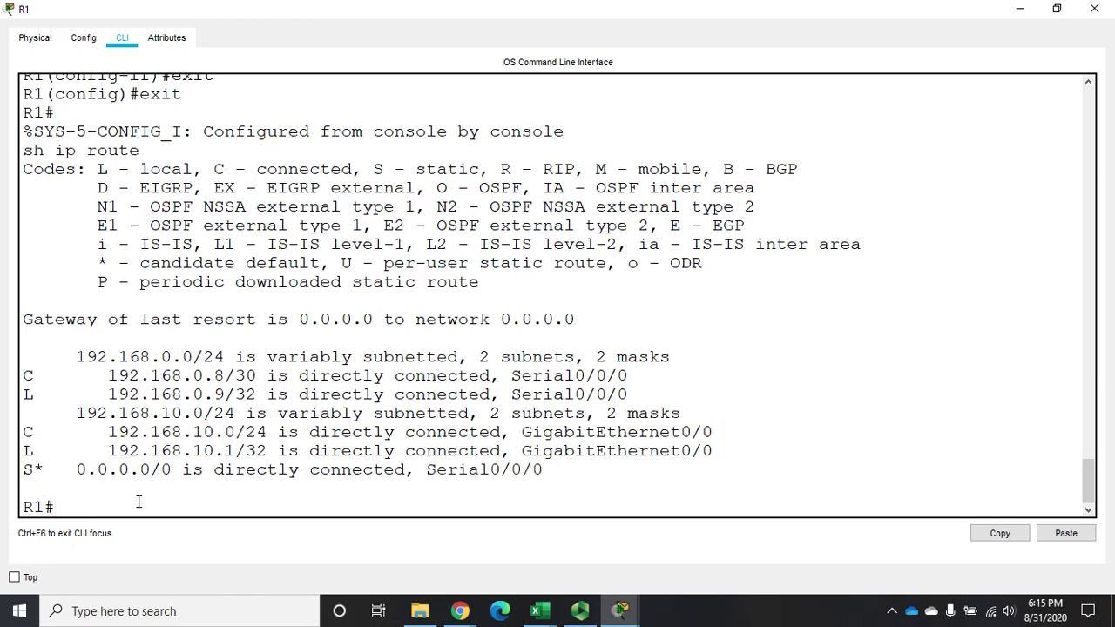
Re-enable R1's G0/1 with no shut and check the routing table with do sh ip route
{"action": "type", "text": "int g0/1"}
{"action": "key", "text": "Return"}
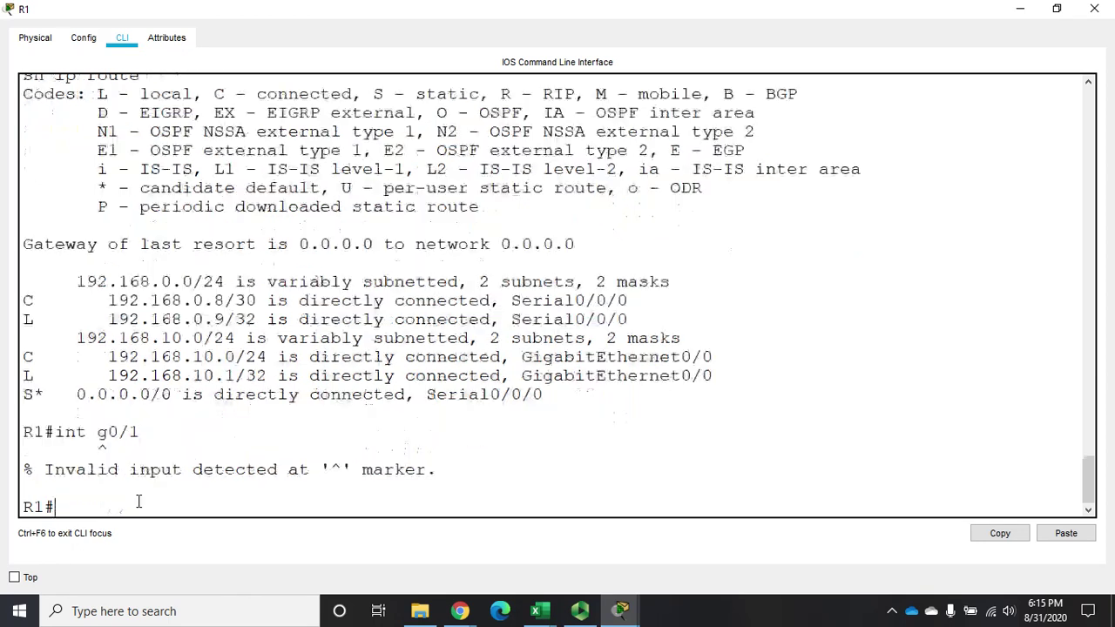
{"action": "type", "text": "config t"}
{"action": "key", "text": "Return"}
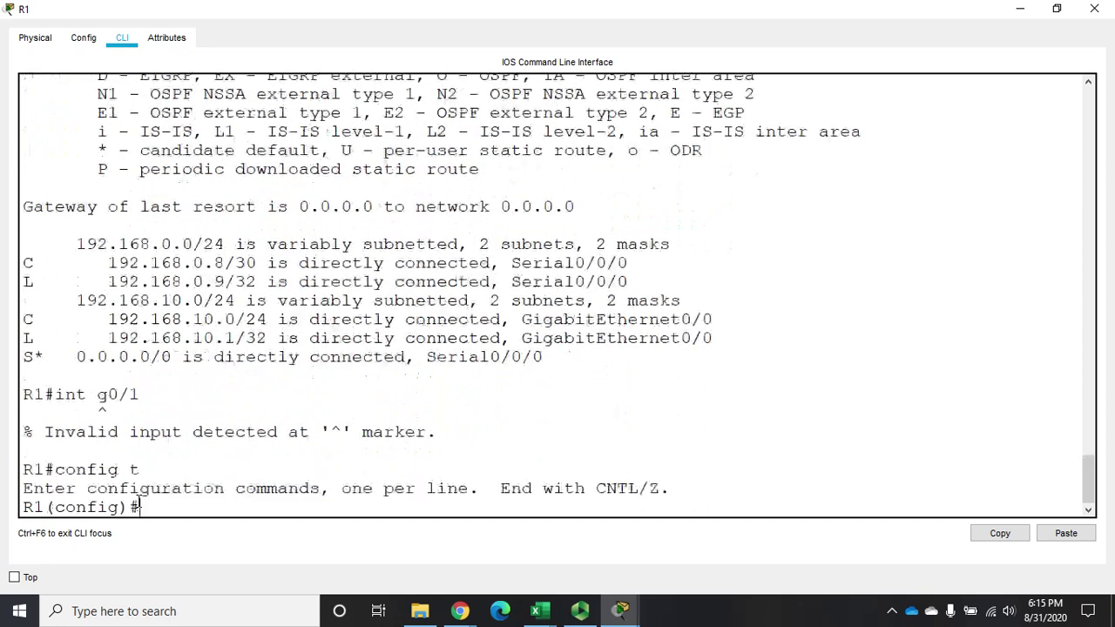
{"action": "type", "text": "int g0/1"}
{"action": "key", "text": "Return"}
{"action": "type", "text": "no shut"}
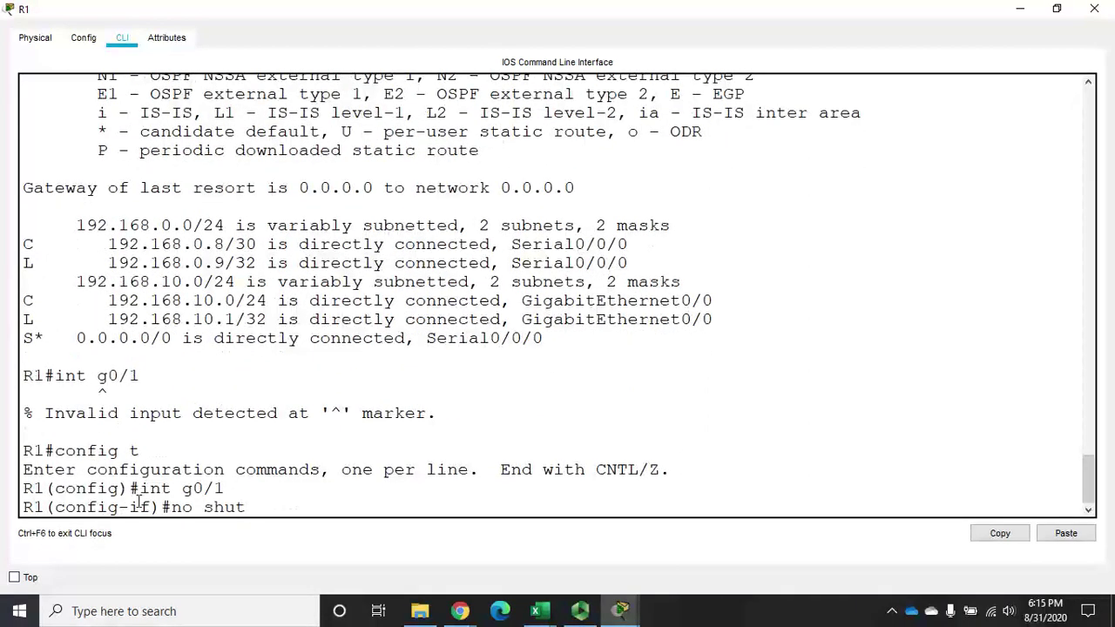
{"action": "key", "text": "Return"}
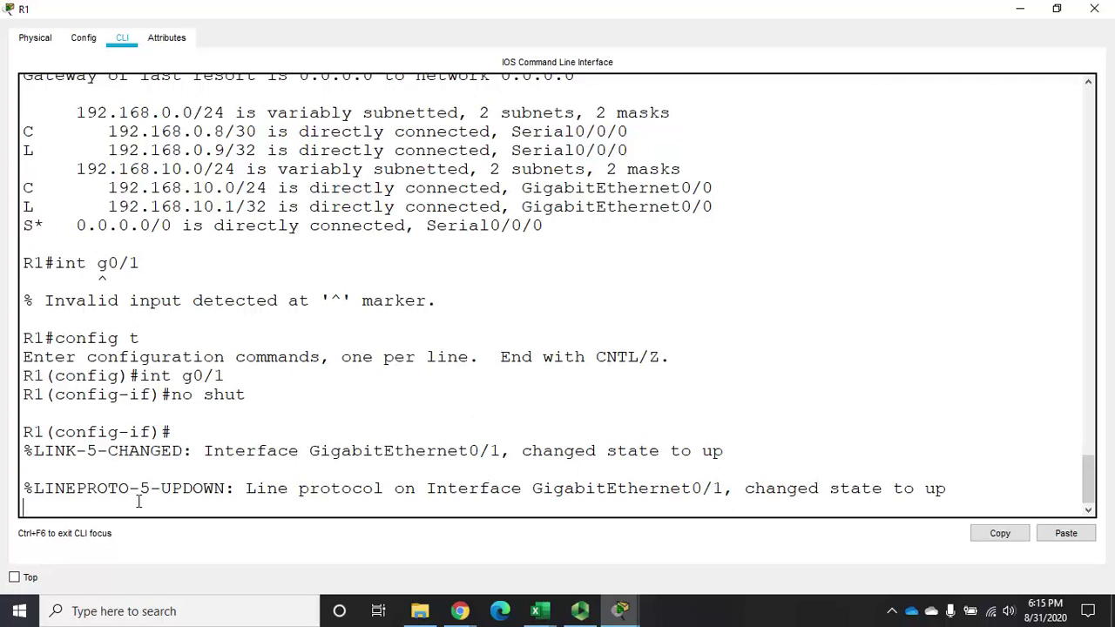
{"action": "key", "text": "Return"}
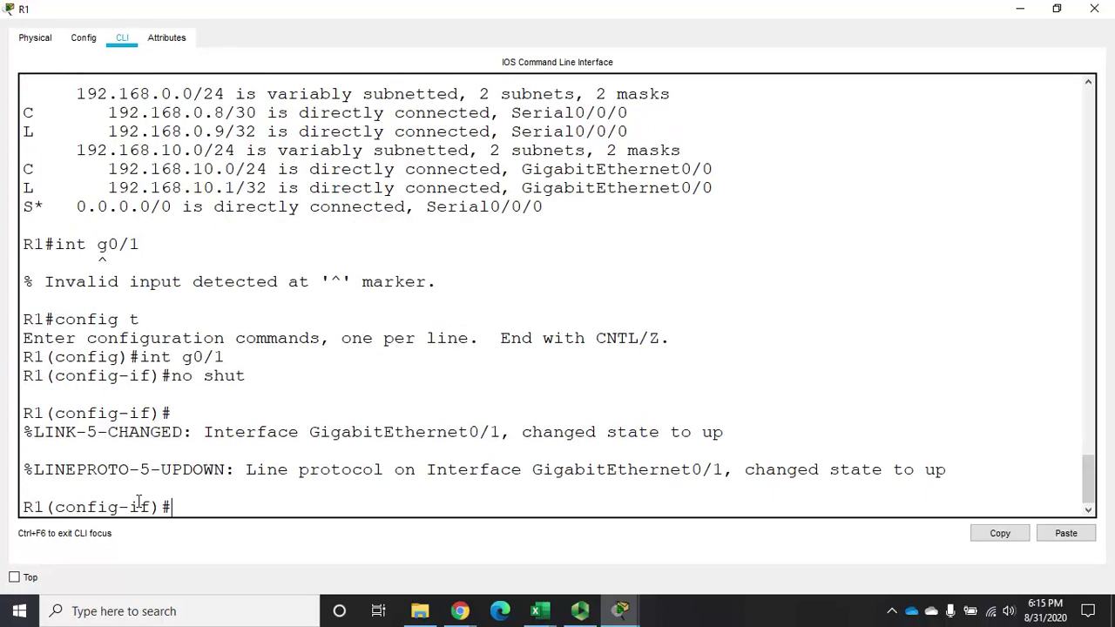
{"action": "type", "text": "do sh ip route"}
{"action": "key", "text": "Return"}
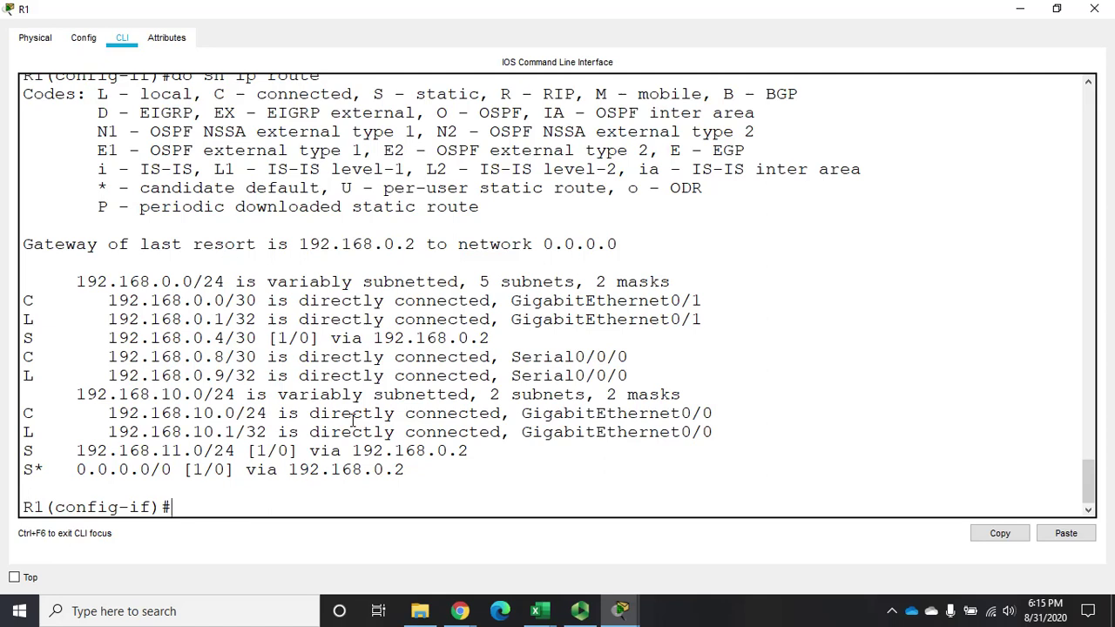
Save R1's configuration to startup-config with copy run start and close its window
{"action": "type", "text": "end"}
{"action": "key", "text": "Return"}
{"action": "type", "text": "copy run start"}
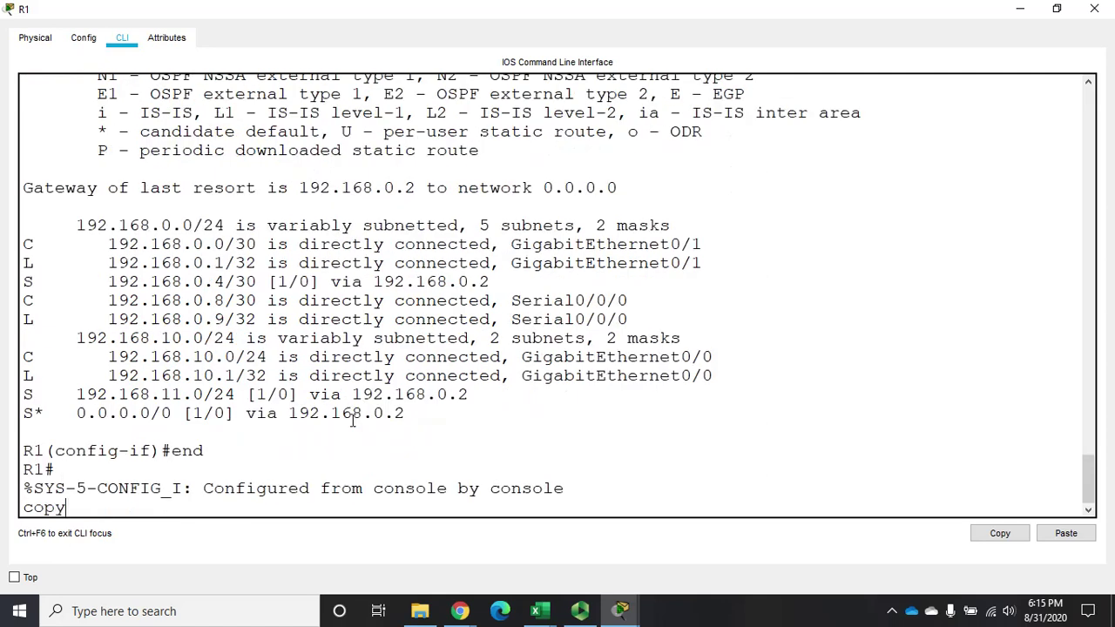
{"action": "key", "text": "Return"}
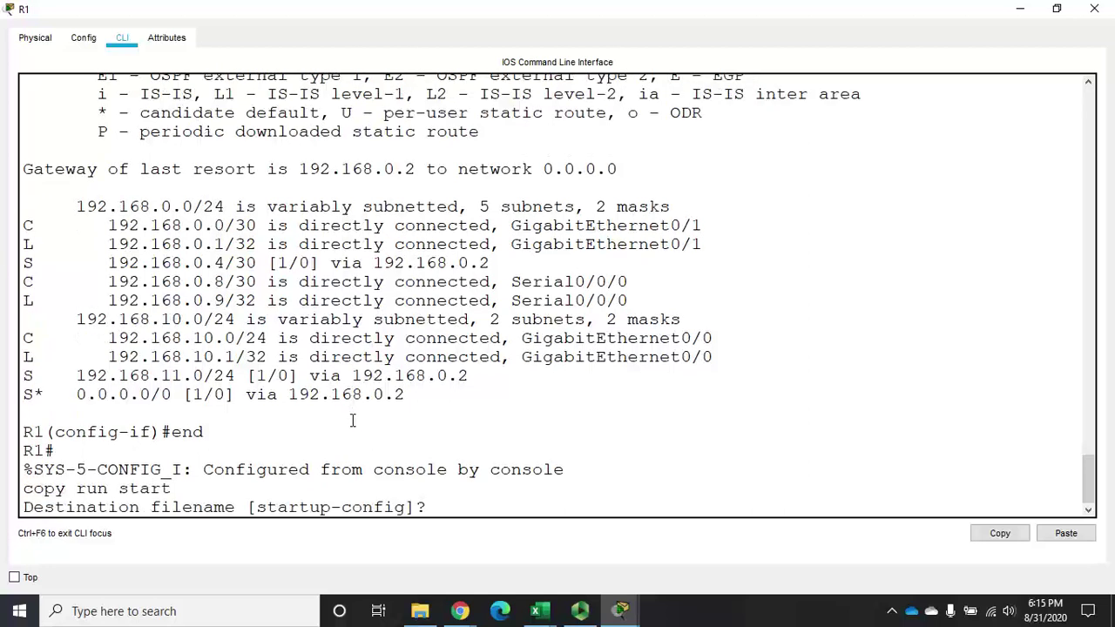
{"action": "key", "text": "Return"}
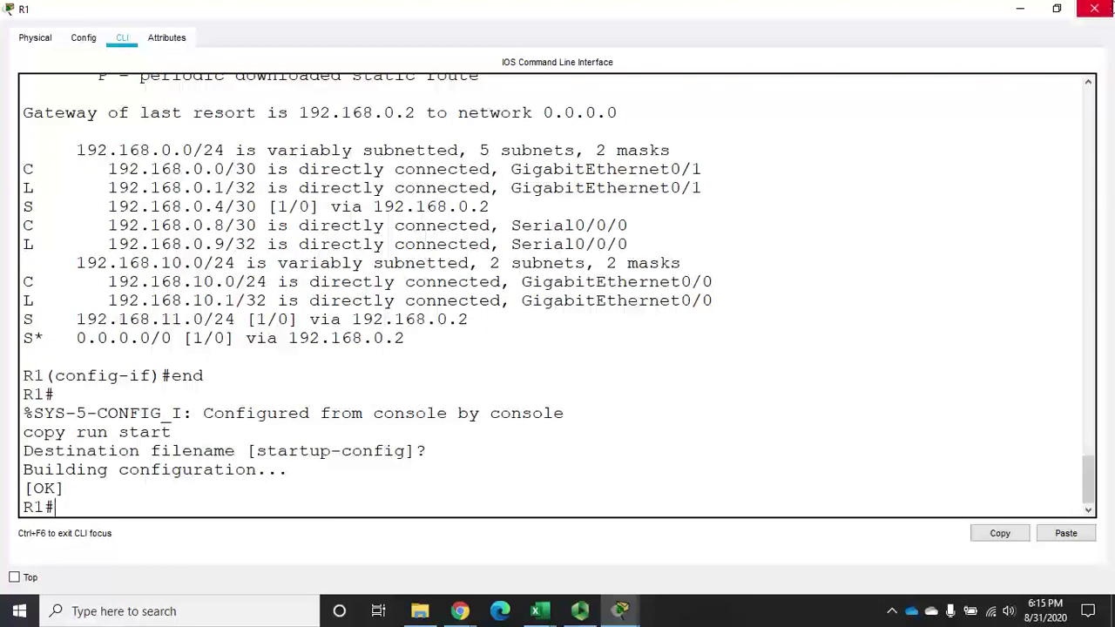
{"action": "left_click", "coordinate": [1101, 12]}
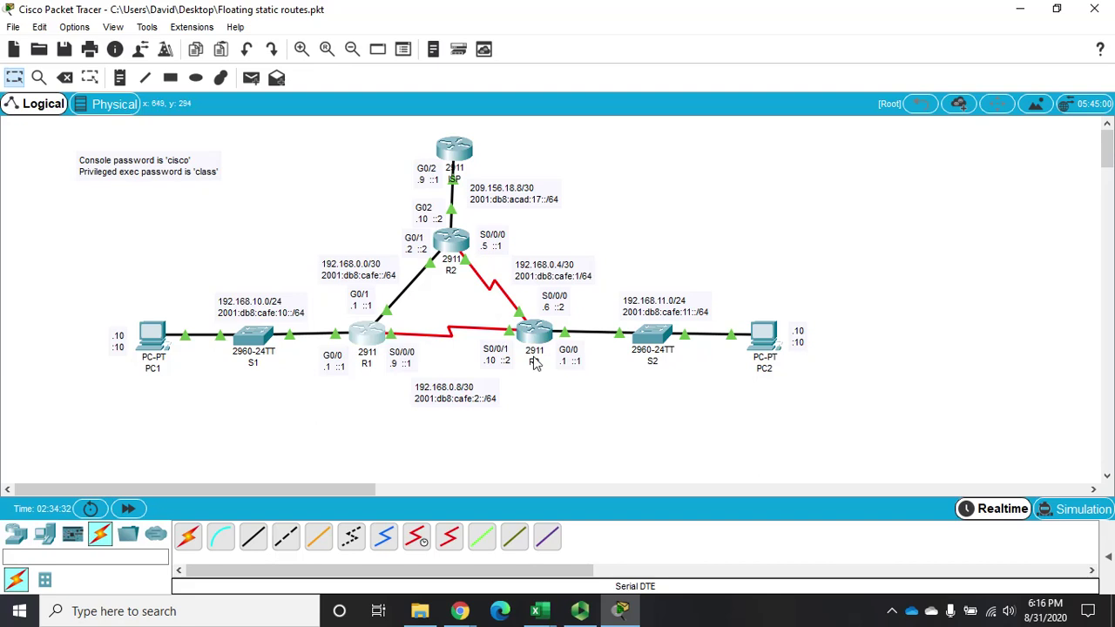
{"action": "mouse_move", "coordinate": [540, 337]}
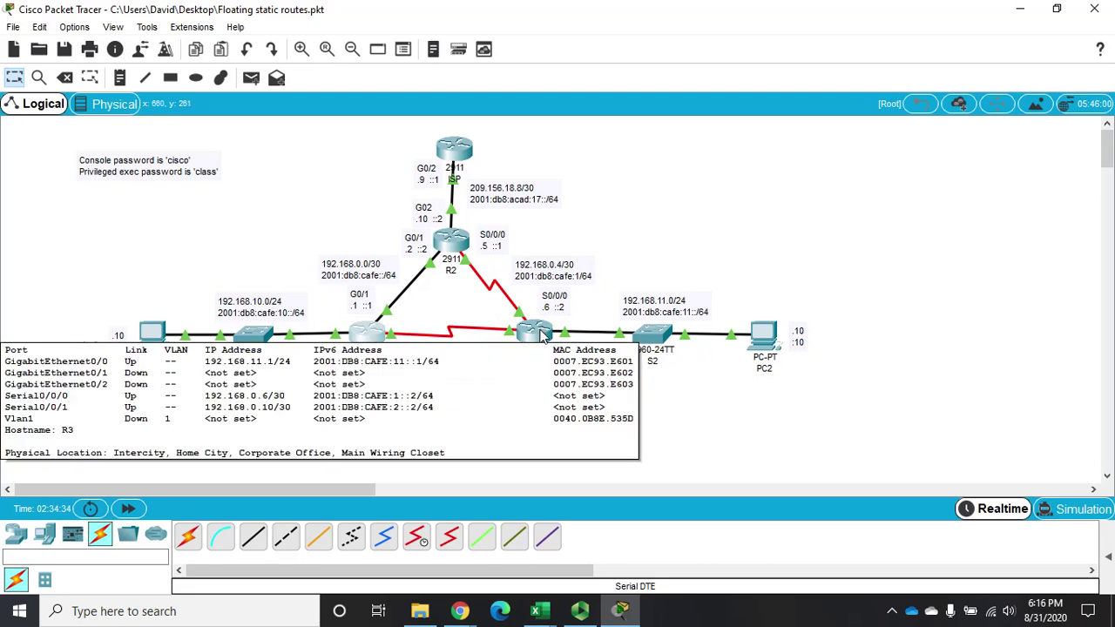